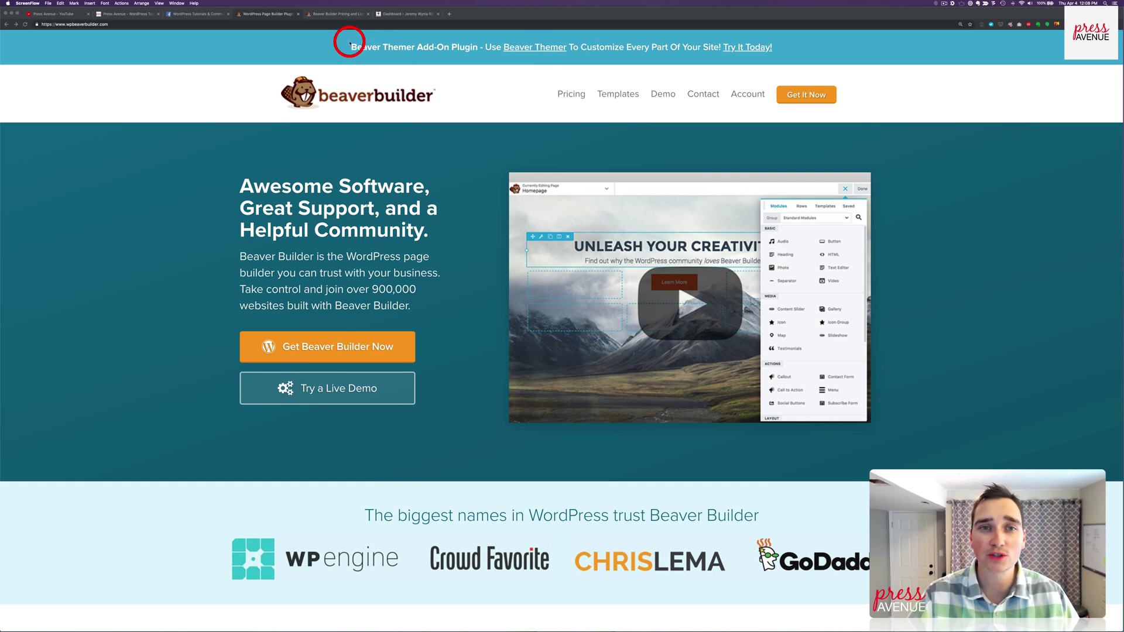
# Switch to the Press Avenue YouTube channel page with its WordPress tutorial playlists
pyautogui.click(64, 13)
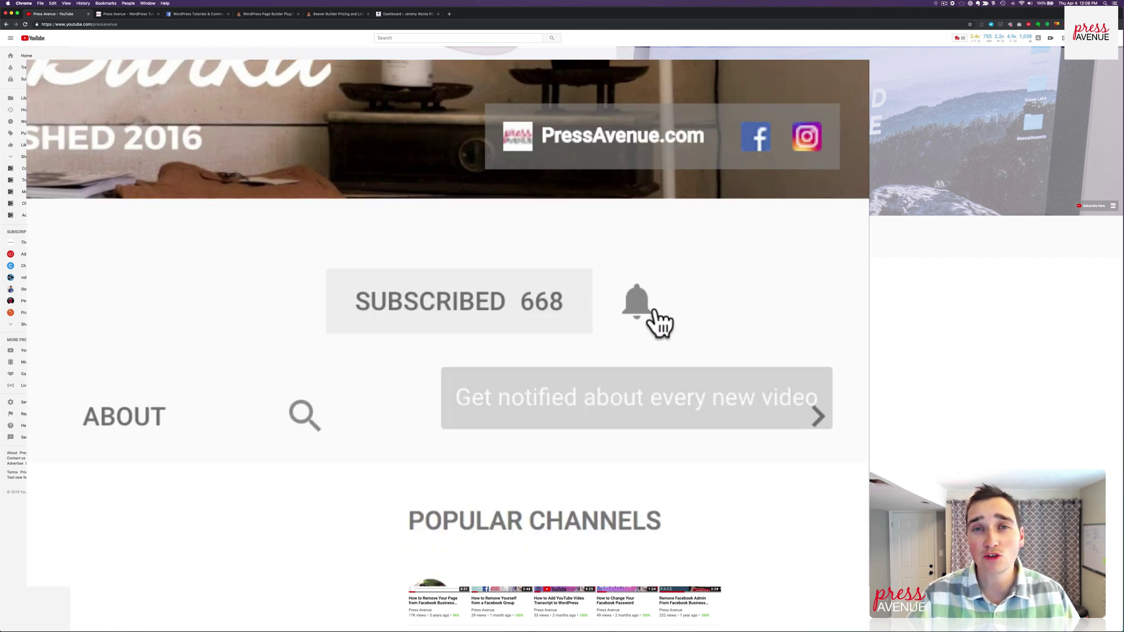
pyautogui.click(507, 237)
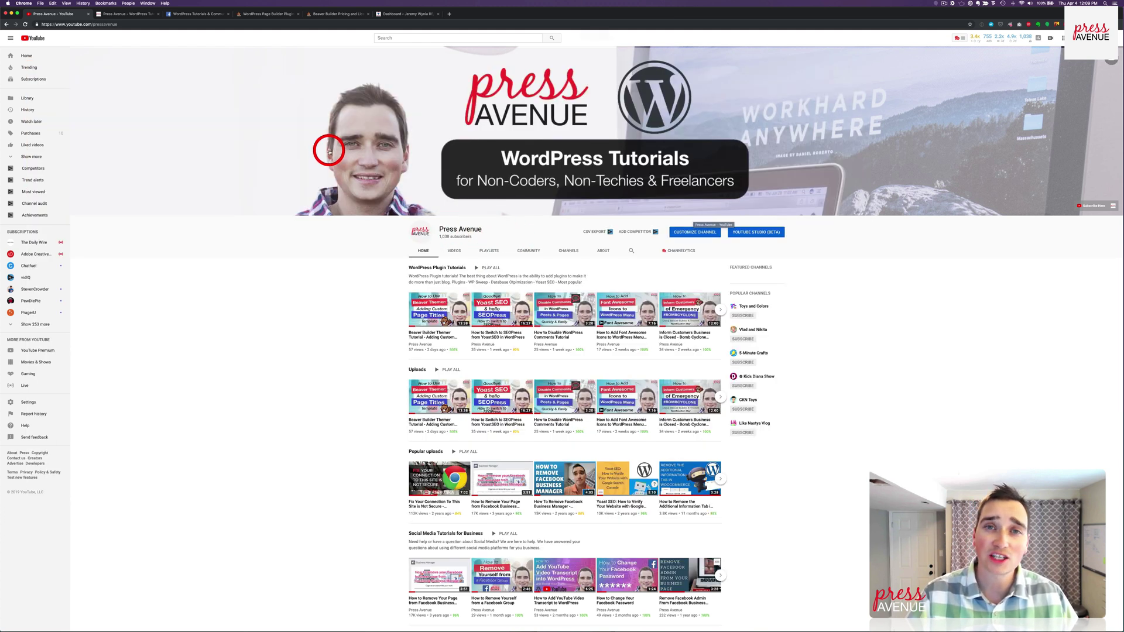
# Open the Beaver Builder pricing page comparing the Agency, Pro and Standard plans
pyautogui.click(273, 14)
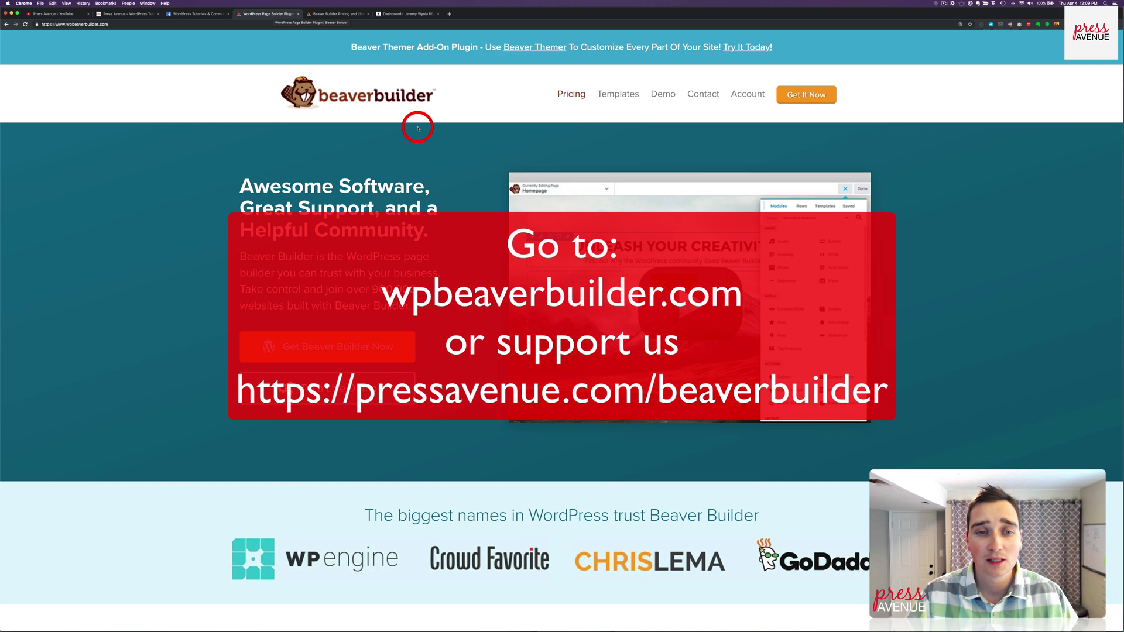
pyautogui.scroll(-4, 427, 204)
pyautogui.scroll(4, 432, 209)
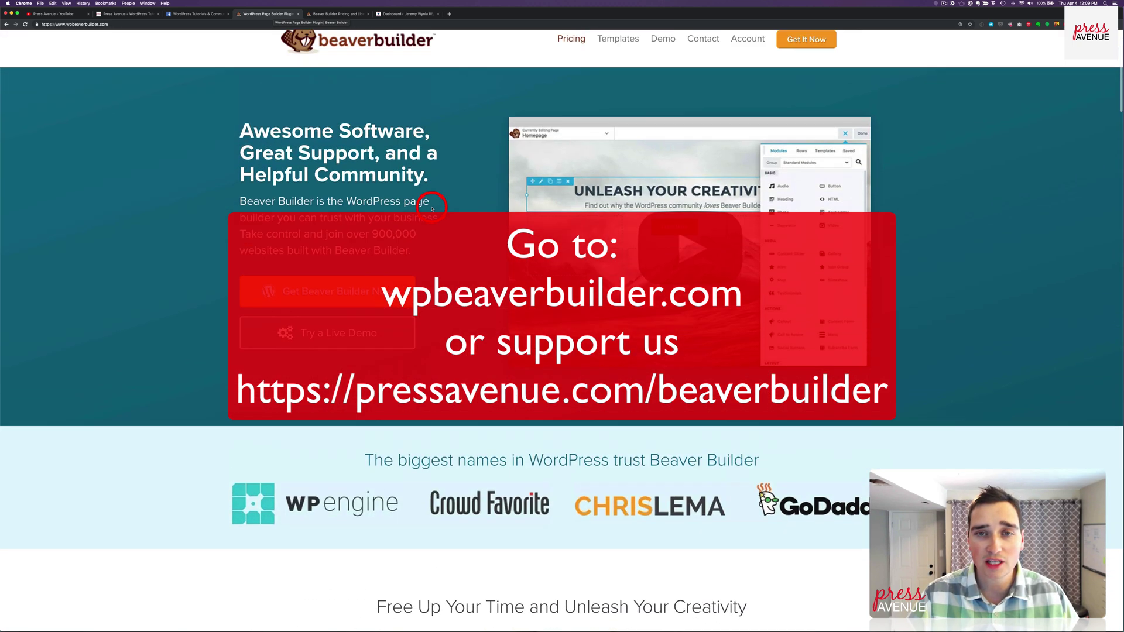
pyautogui.click(563, 99)
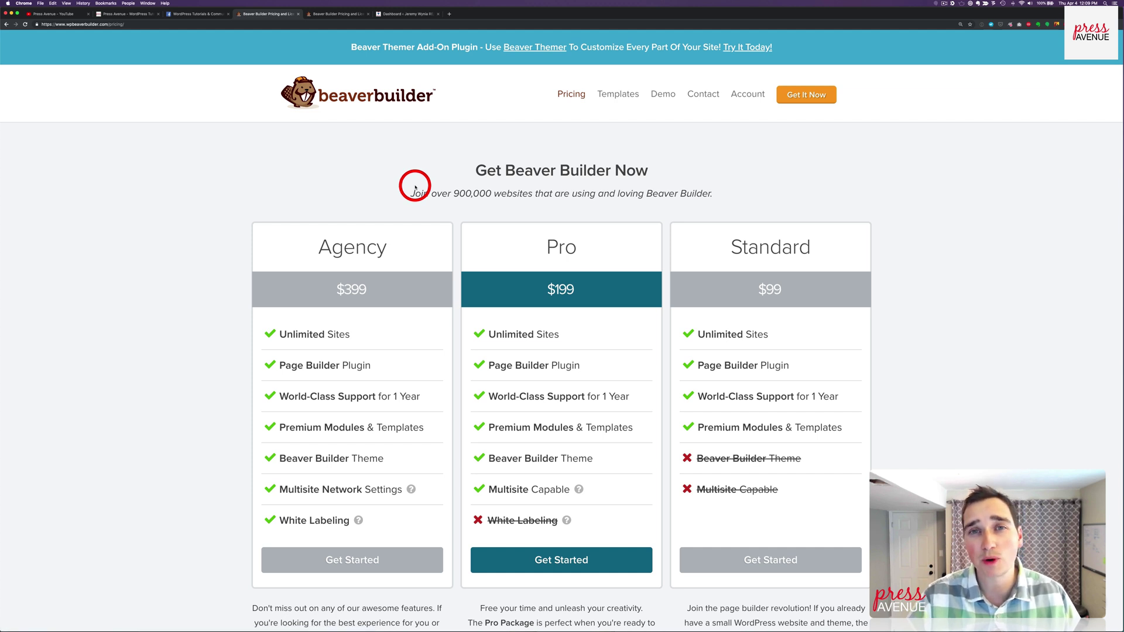
pyautogui.scroll(-3, 415, 188)
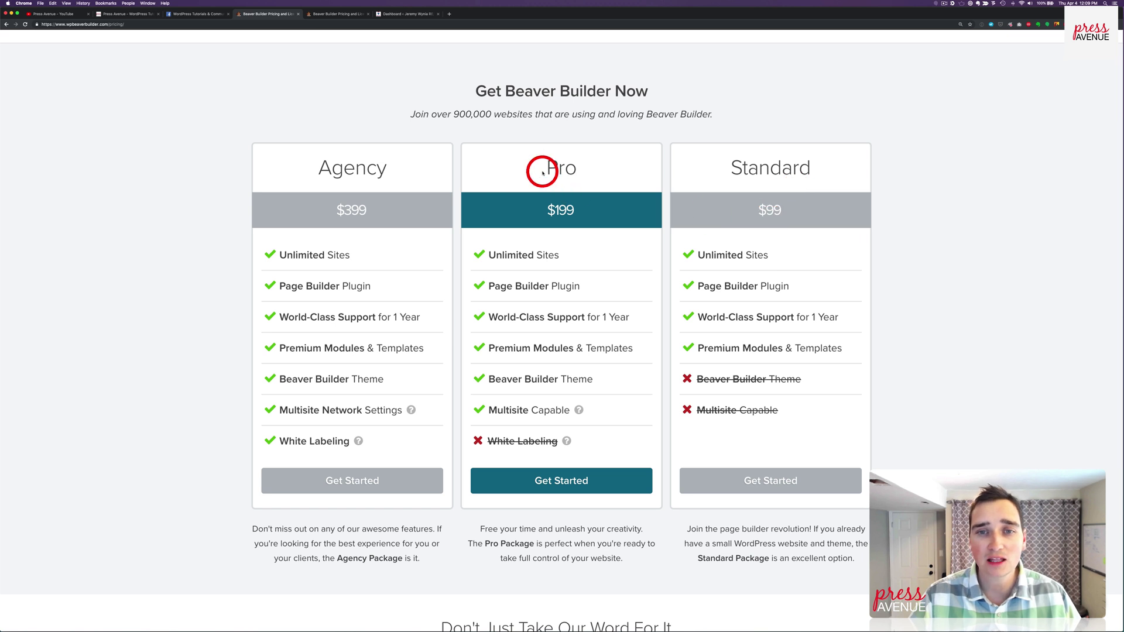
# Highlight the Agency plan's Multisite Network Settings and White Labeling features
pyautogui.moveTo(305, 168); pyautogui.dragTo(389, 168)
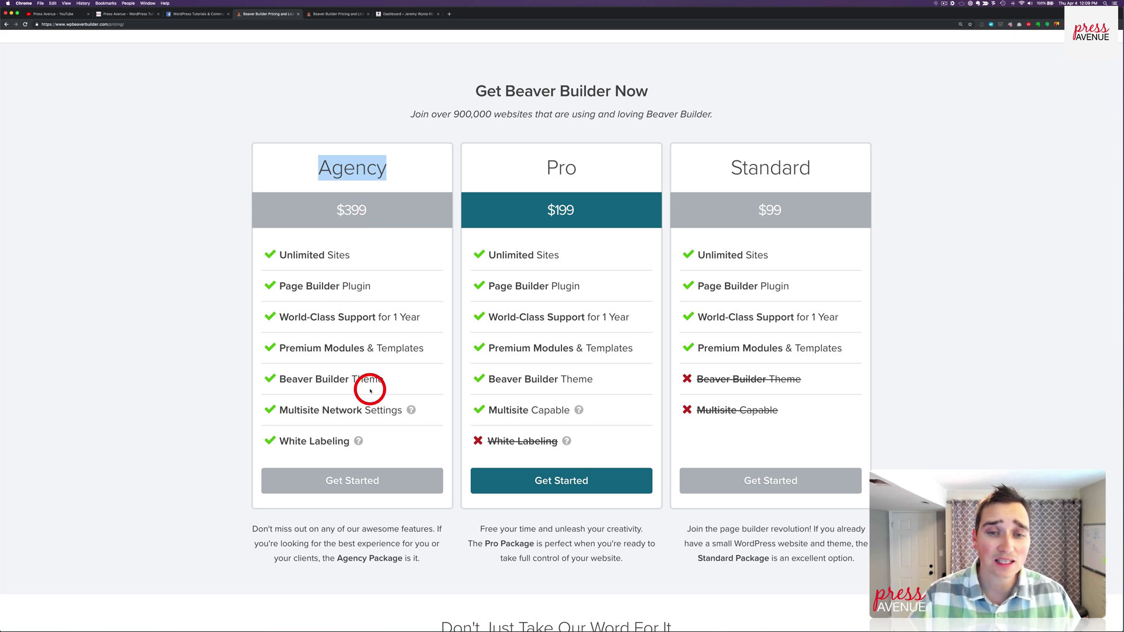
pyautogui.moveTo(290, 413); pyautogui.dragTo(378, 413)
pyautogui.moveTo(407, 414)
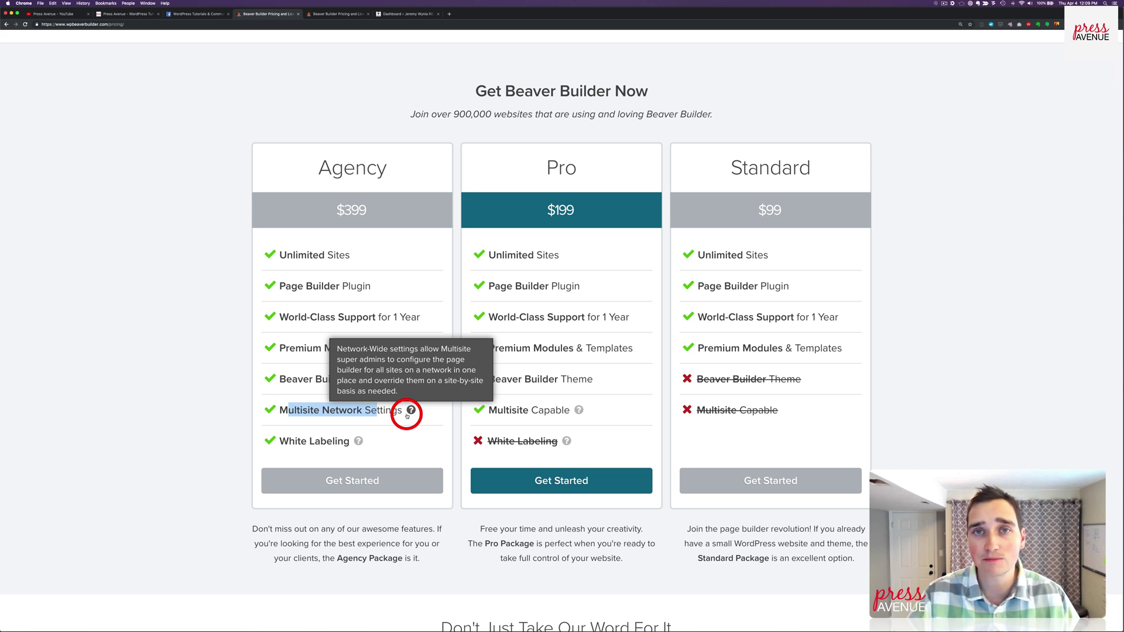
pyautogui.click(359, 411)
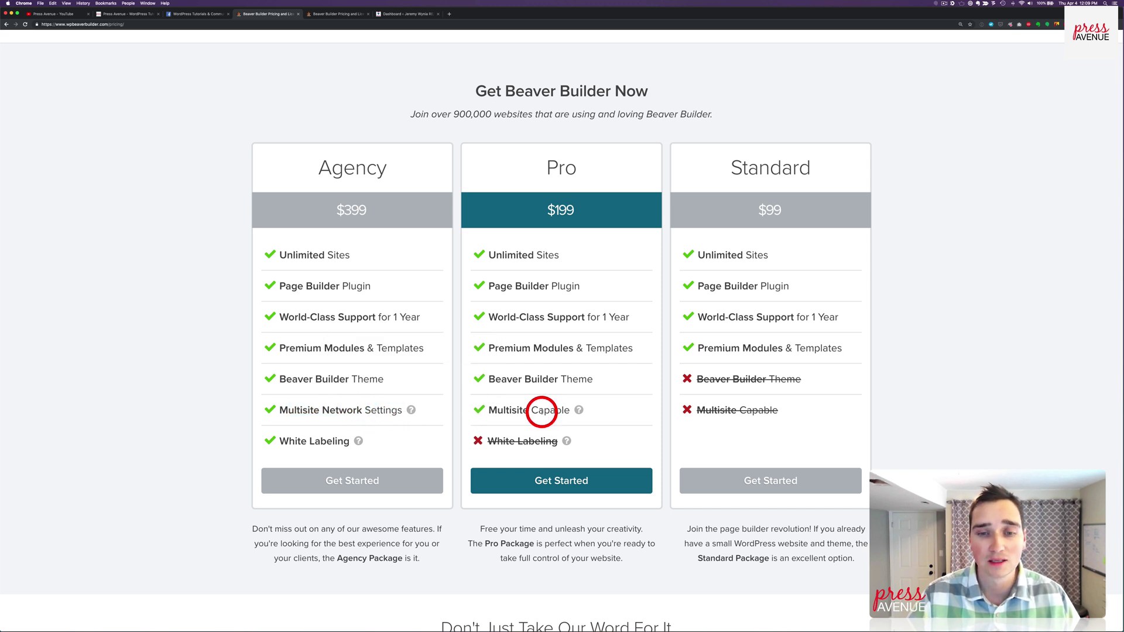
pyautogui.moveTo(579, 409)
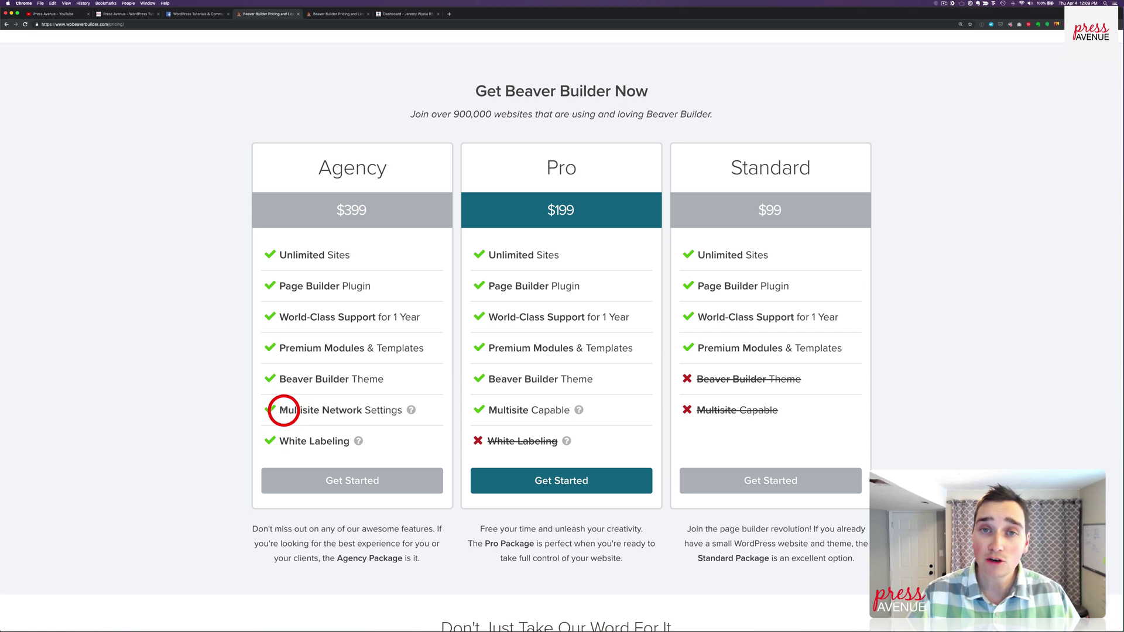
pyautogui.moveTo(288, 410); pyautogui.dragTo(416, 410)
pyautogui.click(439, 426)
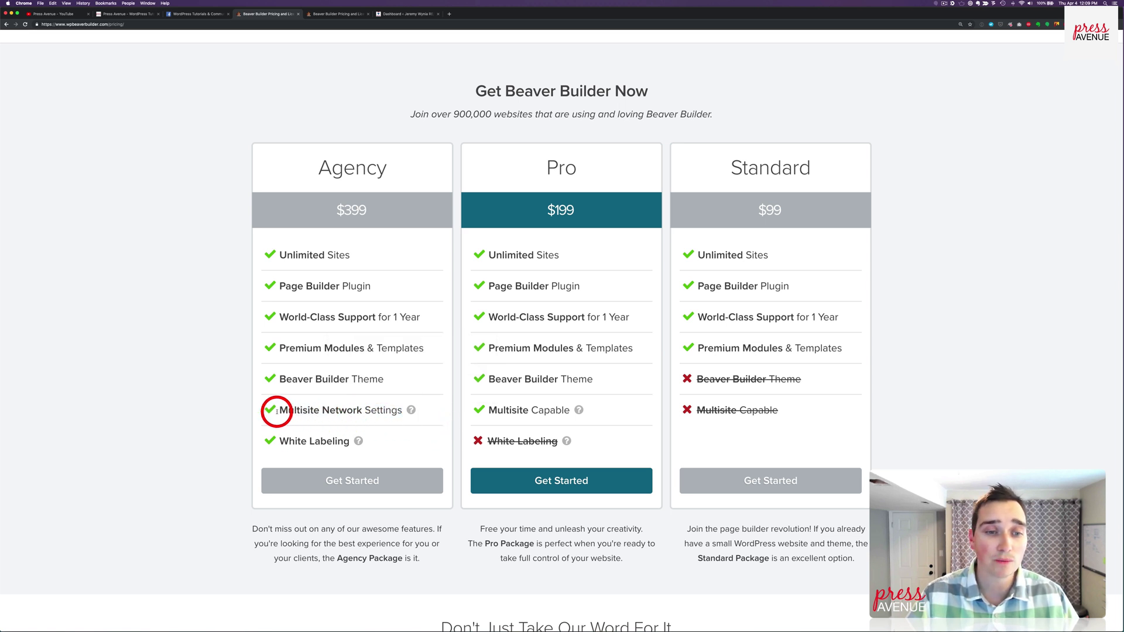
pyautogui.moveTo(276, 411); pyautogui.dragTo(400, 410)
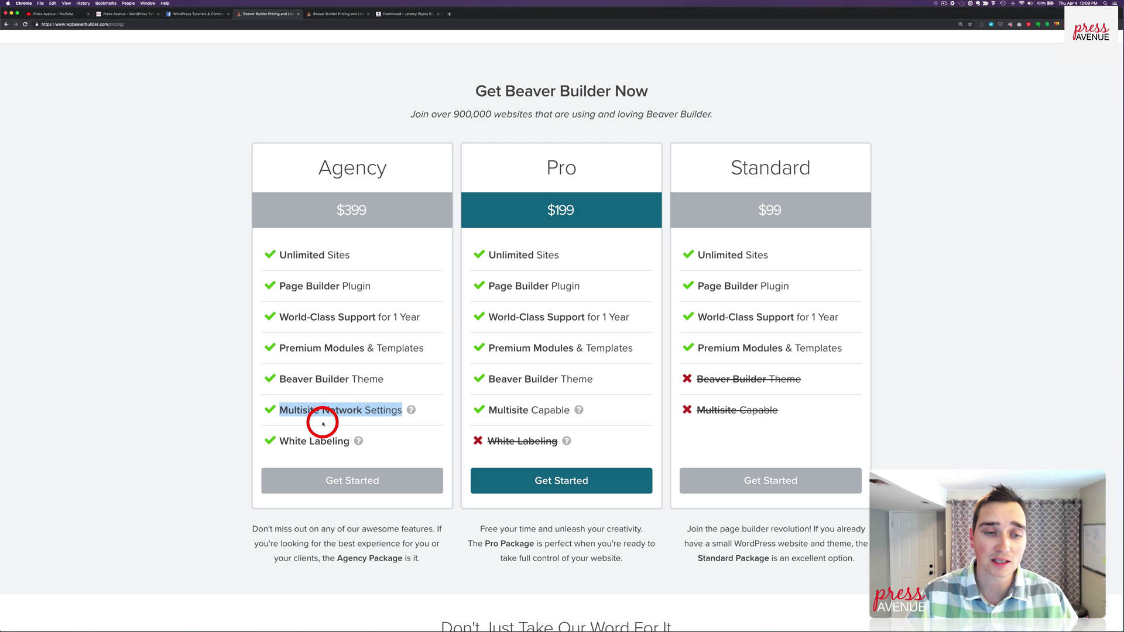
pyautogui.moveTo(271, 440); pyautogui.dragTo(348, 443)
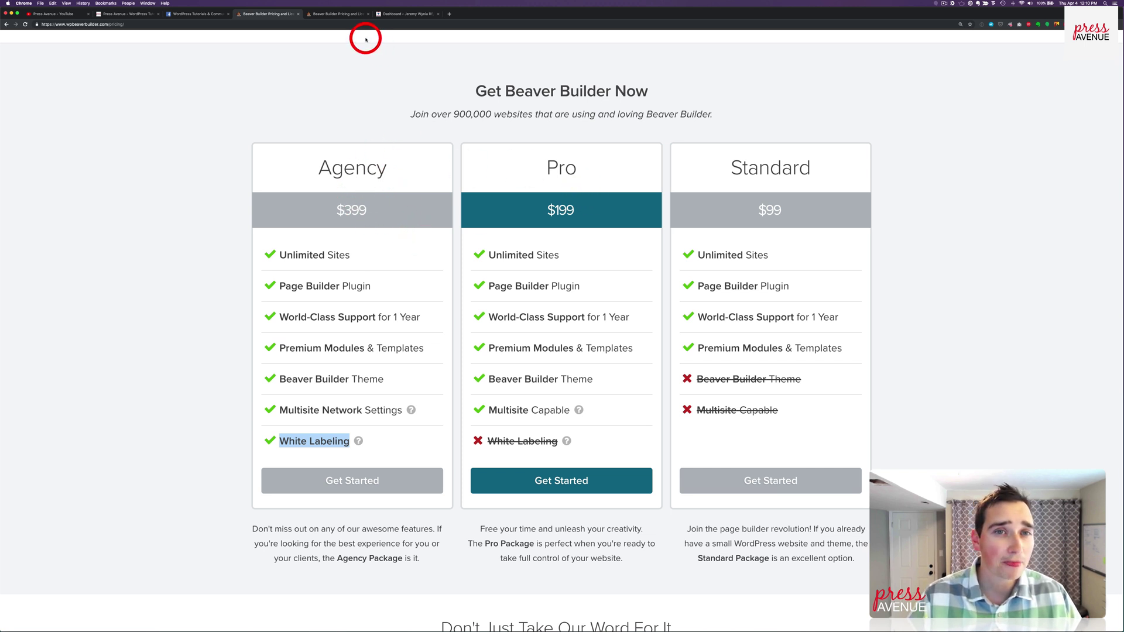
# Upload and install bb-plugin-agency.zip through Plugins > Add New > Upload Plugin
pyautogui.click(403, 17)
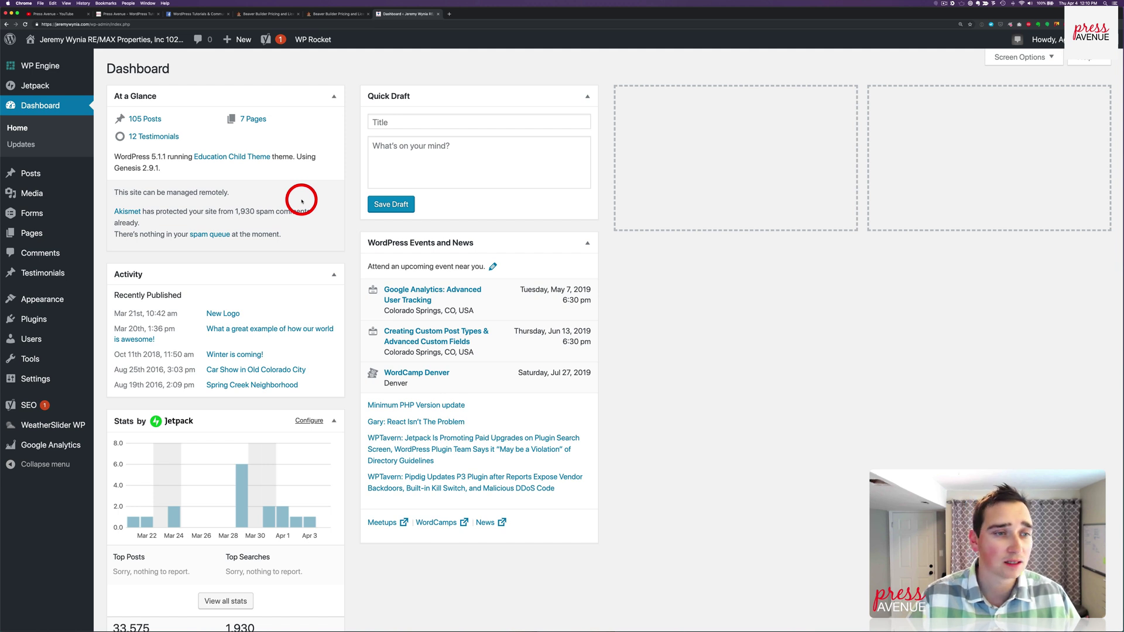
pyautogui.click(51, 320)
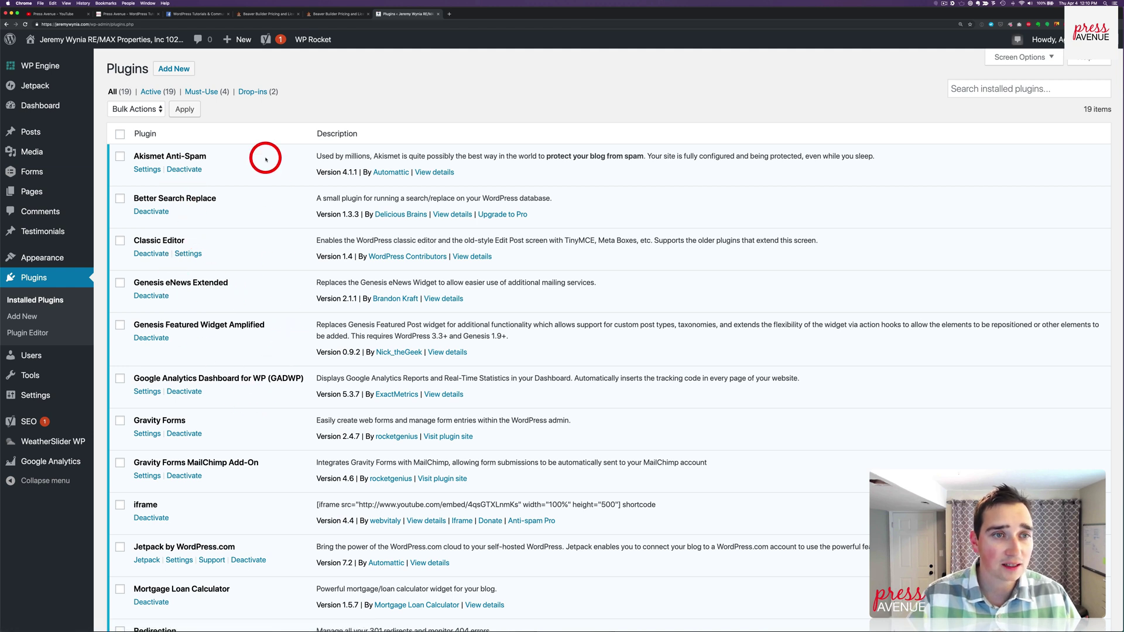
pyautogui.click(173, 68)
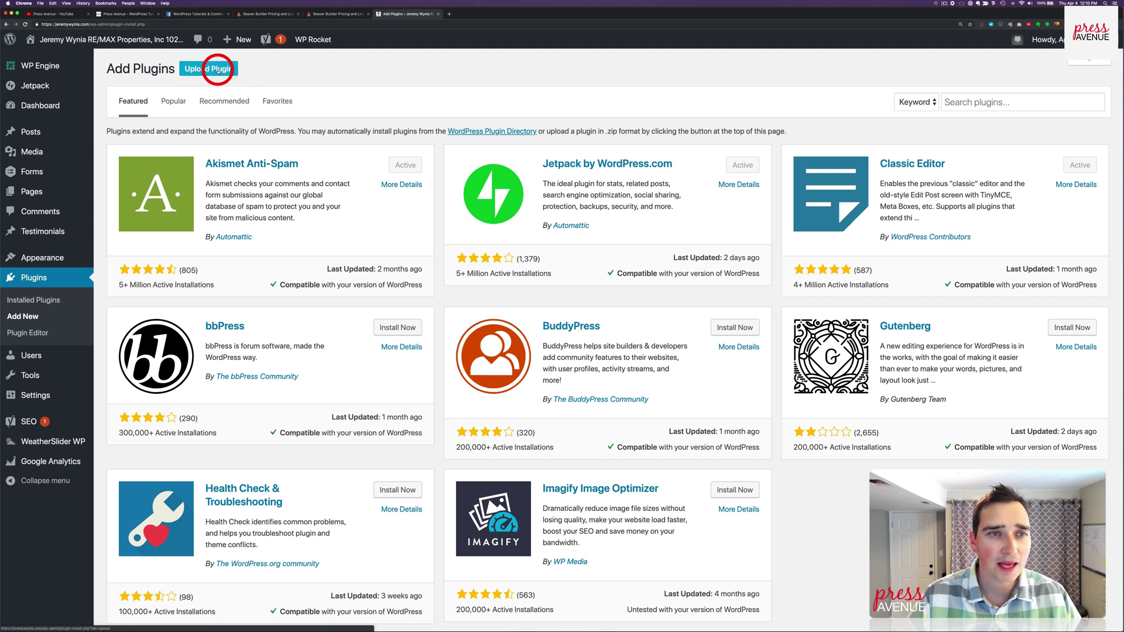
pyautogui.click(227, 73)
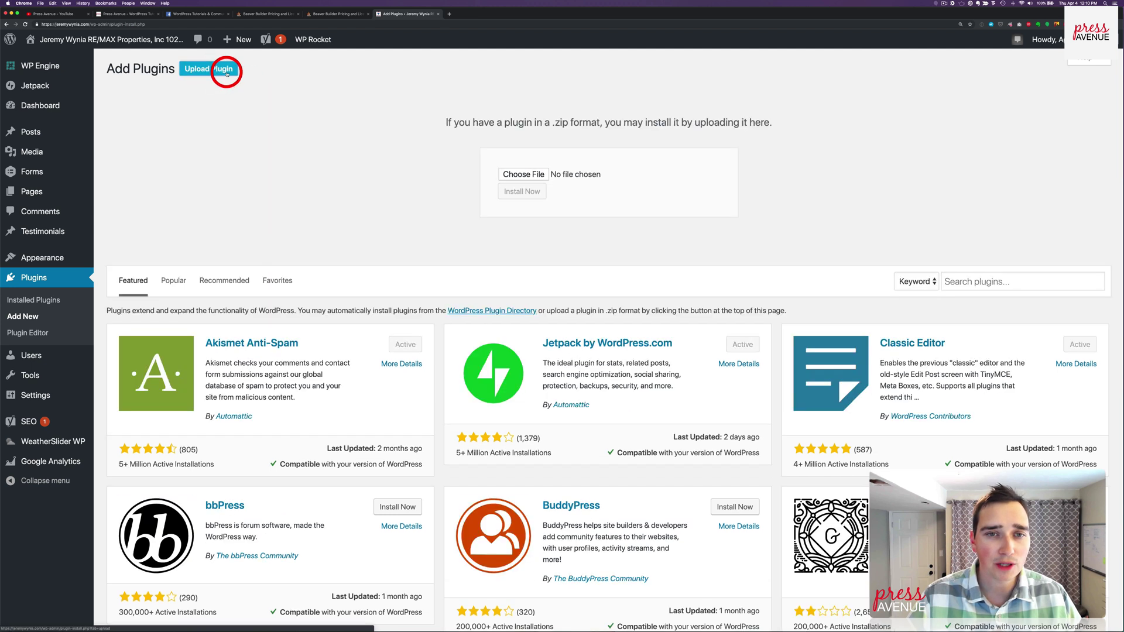
pyautogui.click(515, 175)
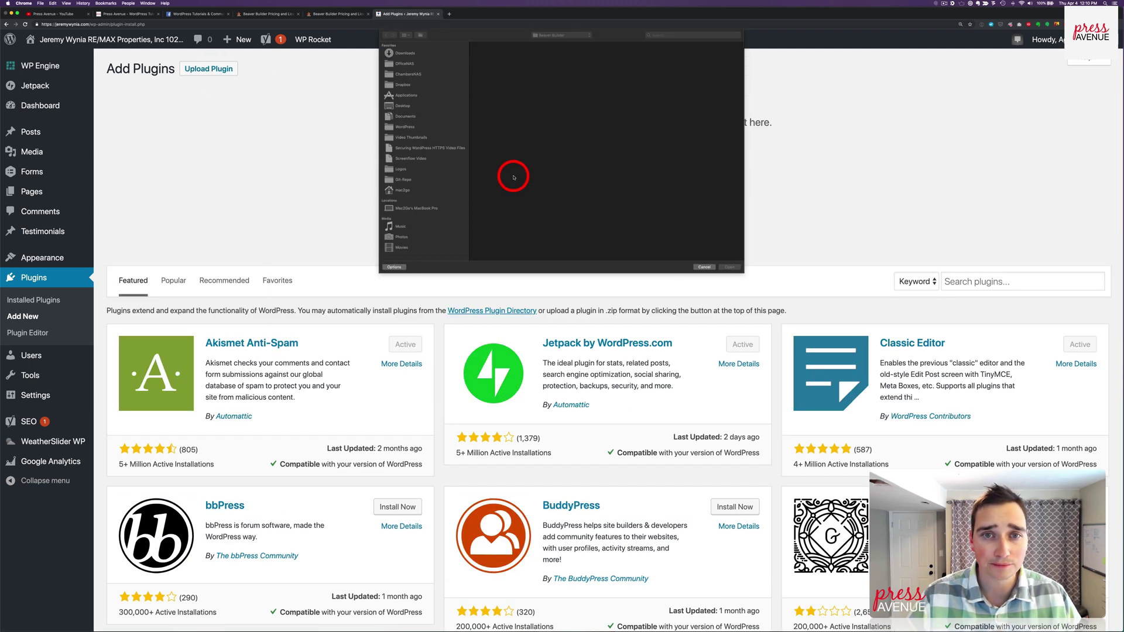
pyautogui.doubleClick(520, 55)
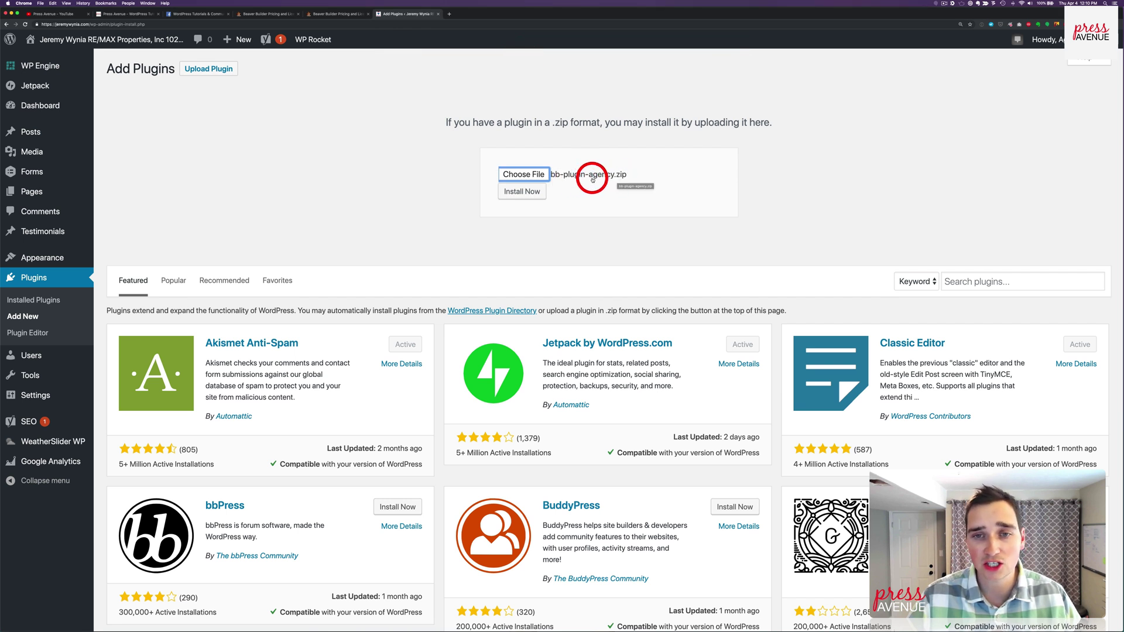
pyautogui.click(533, 198)
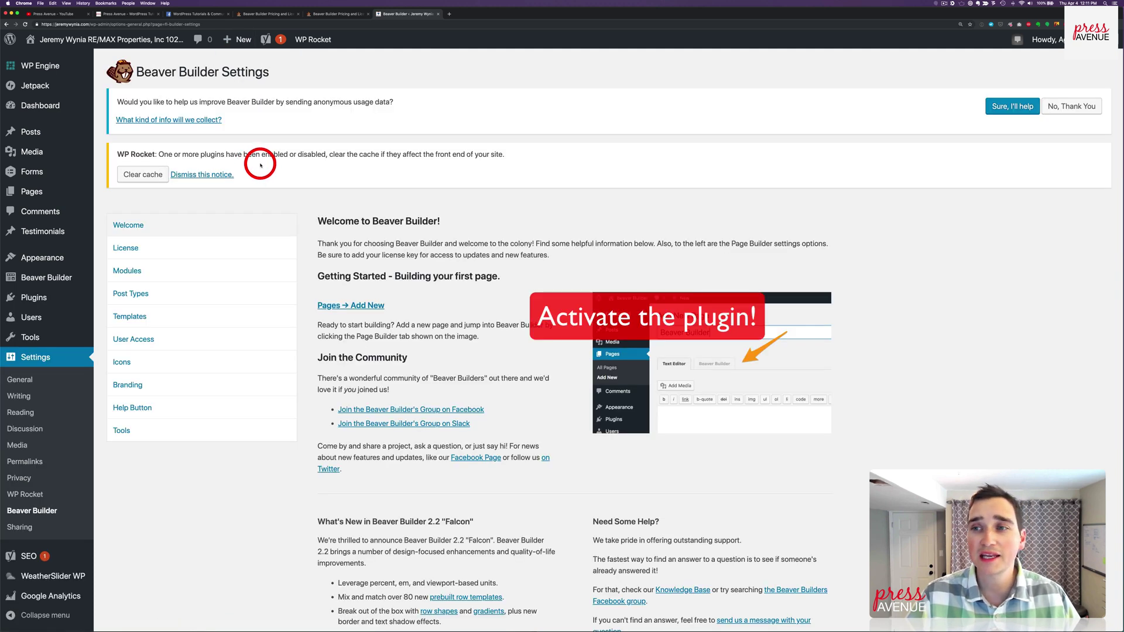
# Answer 'No, Thank You' to the usage-data notice and clear the WP Rocket cache
pyautogui.moveTo(124, 102); pyautogui.dragTo(389, 101)
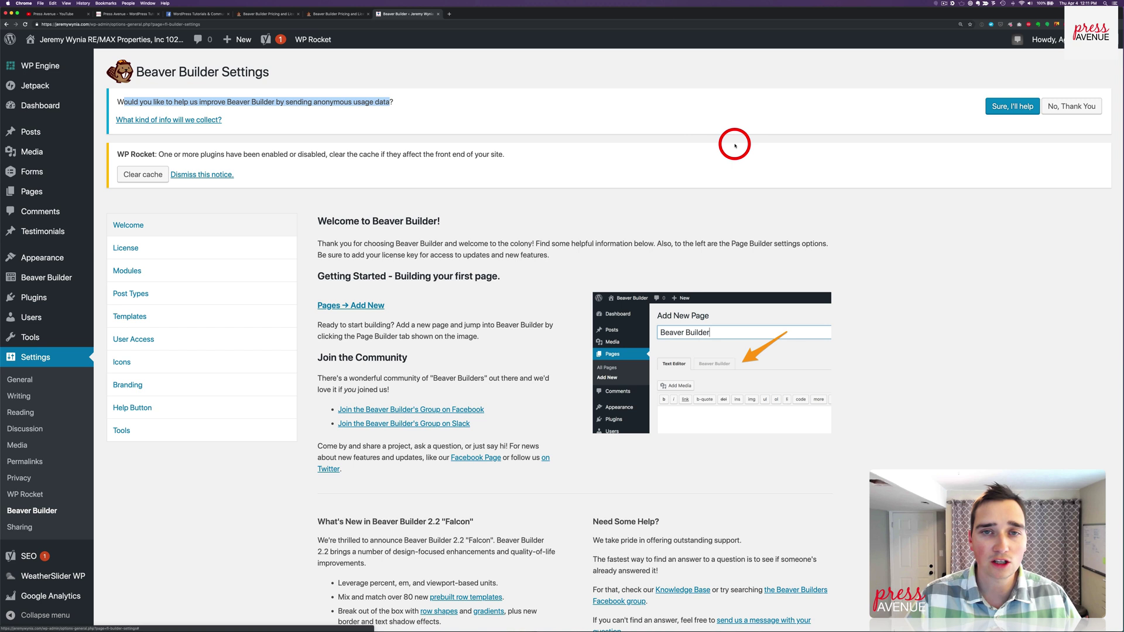
pyautogui.click(1077, 110)
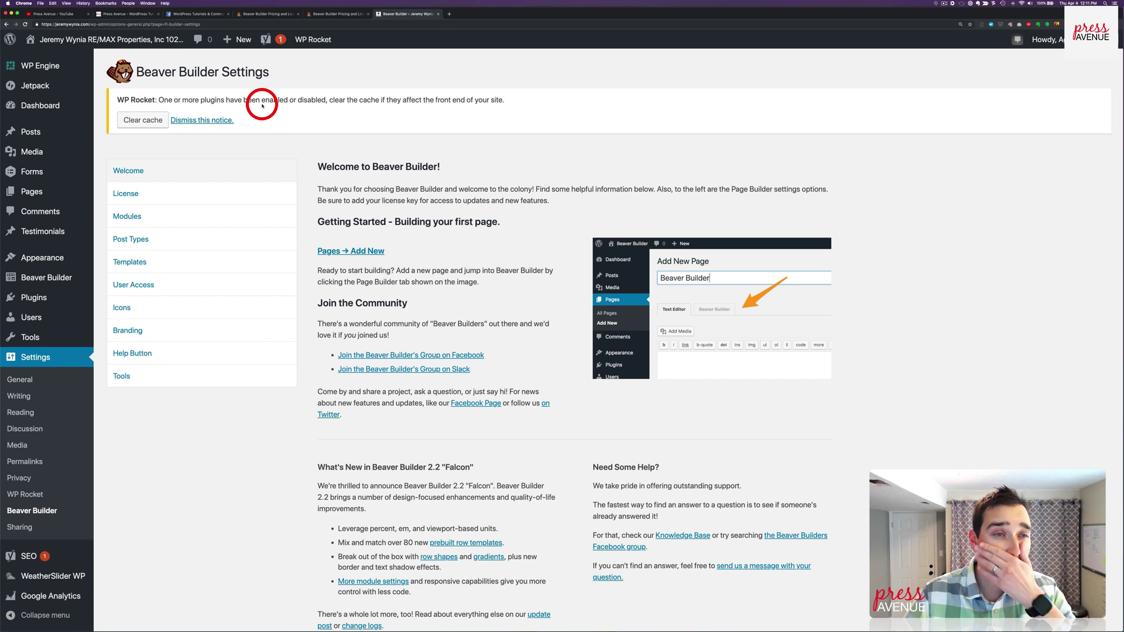
pyautogui.click(144, 122)
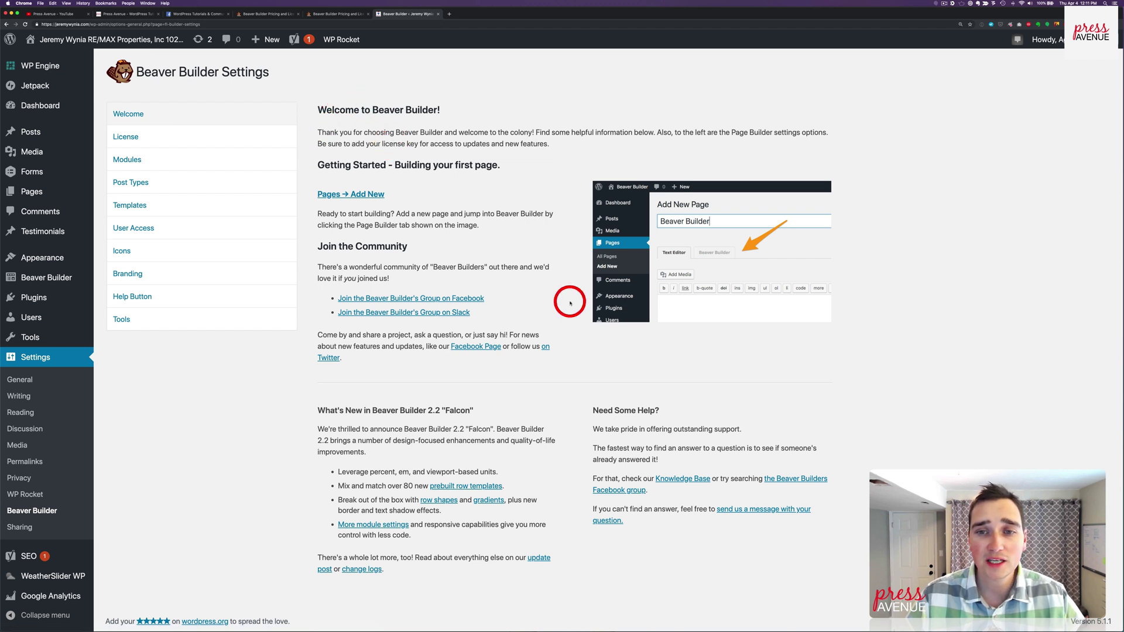
# Save the Beaver Builder license key, then review the enabled basic and media modules
pyautogui.click(231, 139)
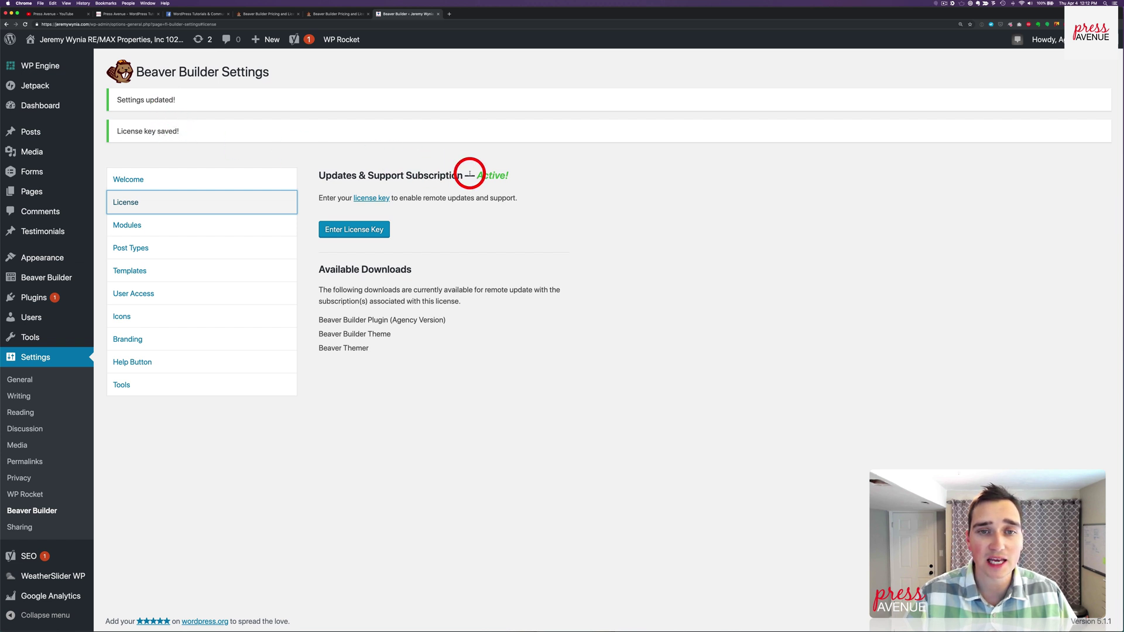
pyautogui.click(197, 220)
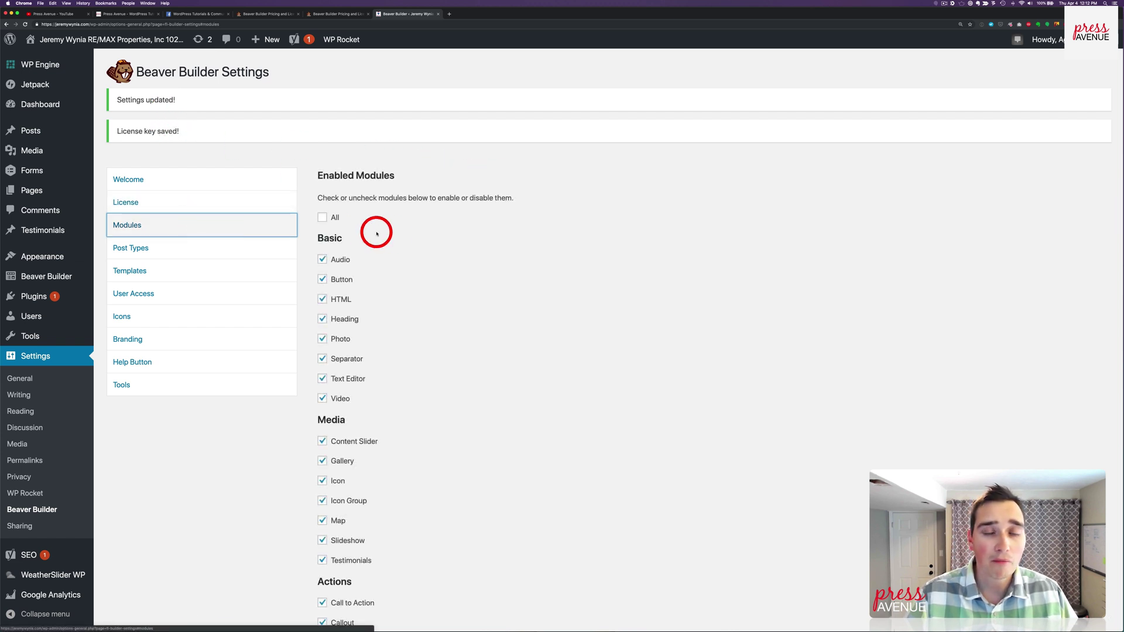
pyautogui.scroll(-5, 394, 234)
pyautogui.scroll(-6, 396, 236)
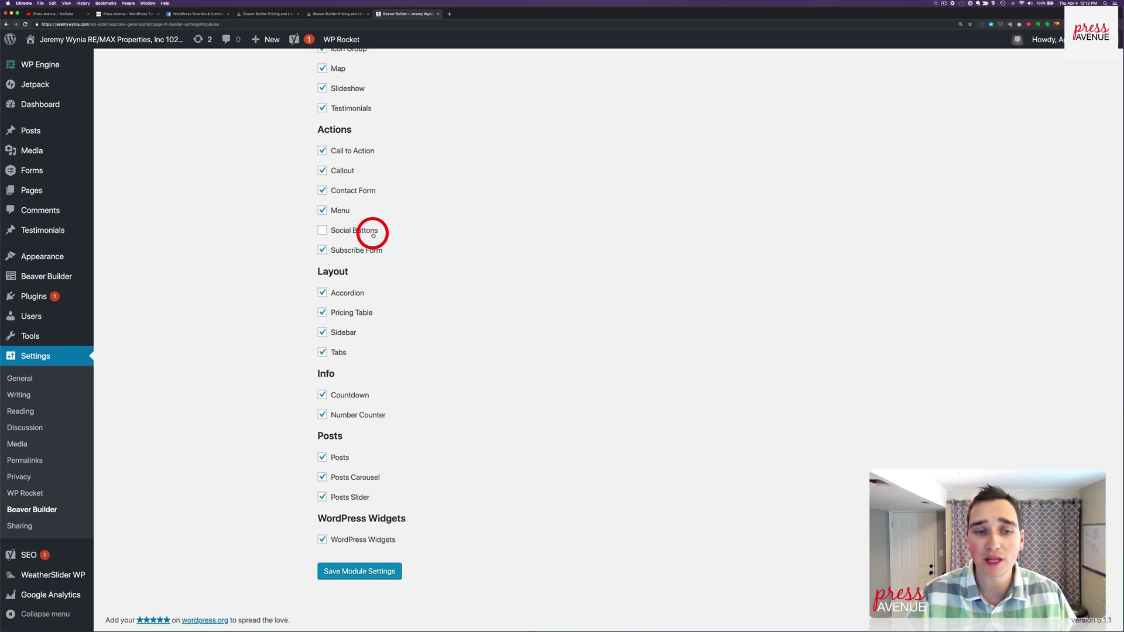
pyautogui.scroll(7, 342, 237)
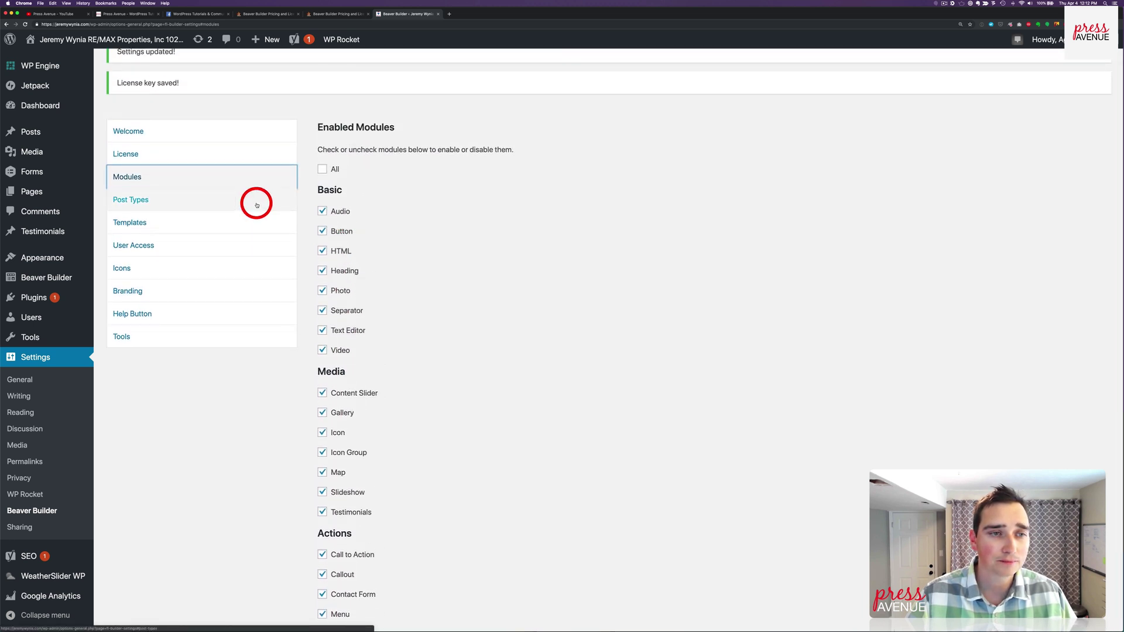
pyautogui.scroll(2, 254, 200)
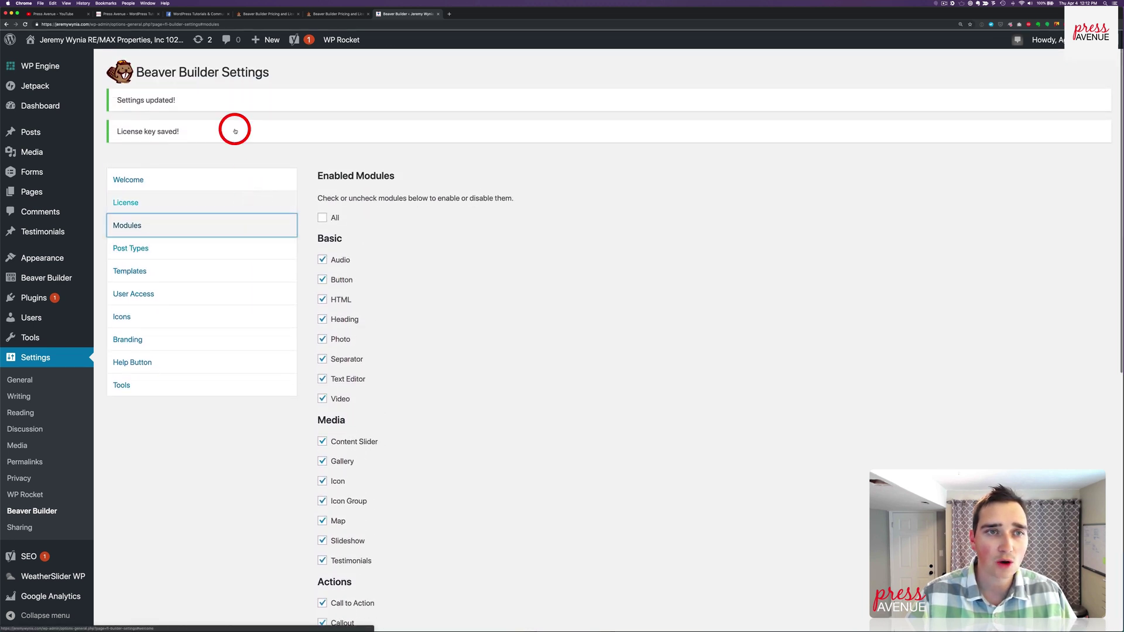
# Update the Beaver Builder plugin and theme, then return to Settings > Beaver Builder
pyautogui.click(196, 45)
pyautogui.click(120, 336)
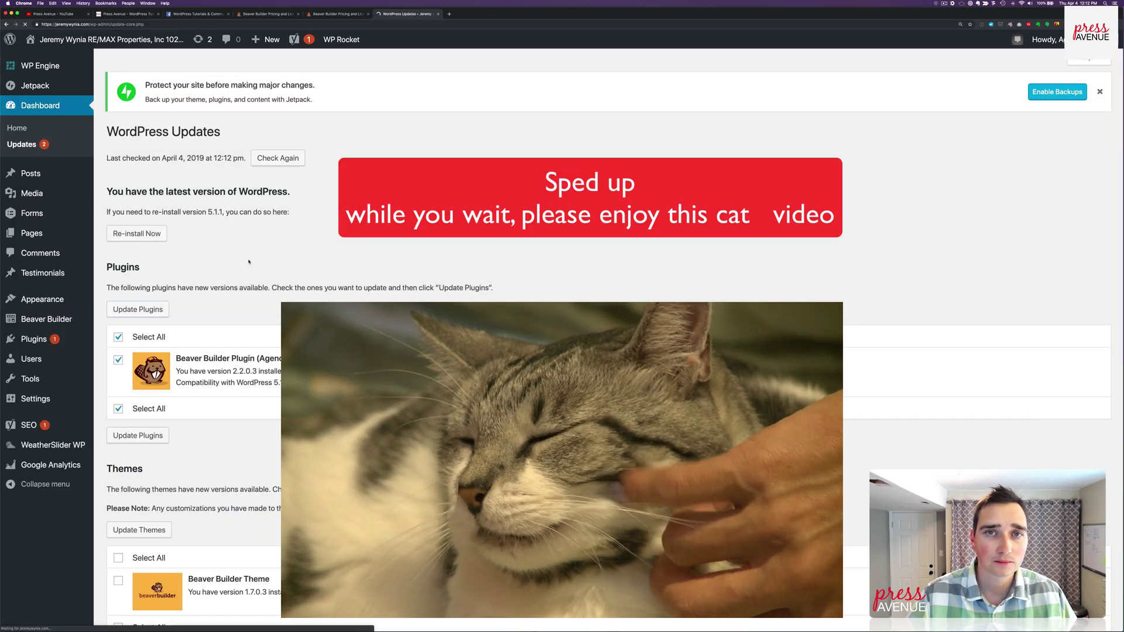
pyautogui.click(146, 314)
pyautogui.click(275, 286)
pyautogui.click(121, 514)
pyautogui.click(146, 454)
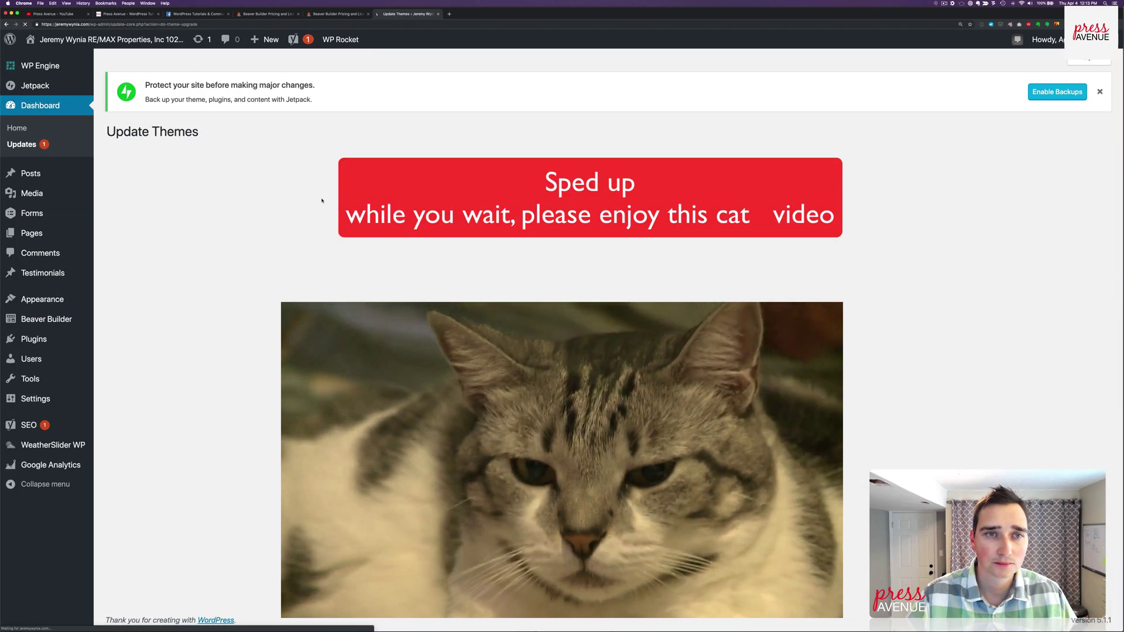
pyautogui.moveTo(79, 318)
pyautogui.click(120, 549)
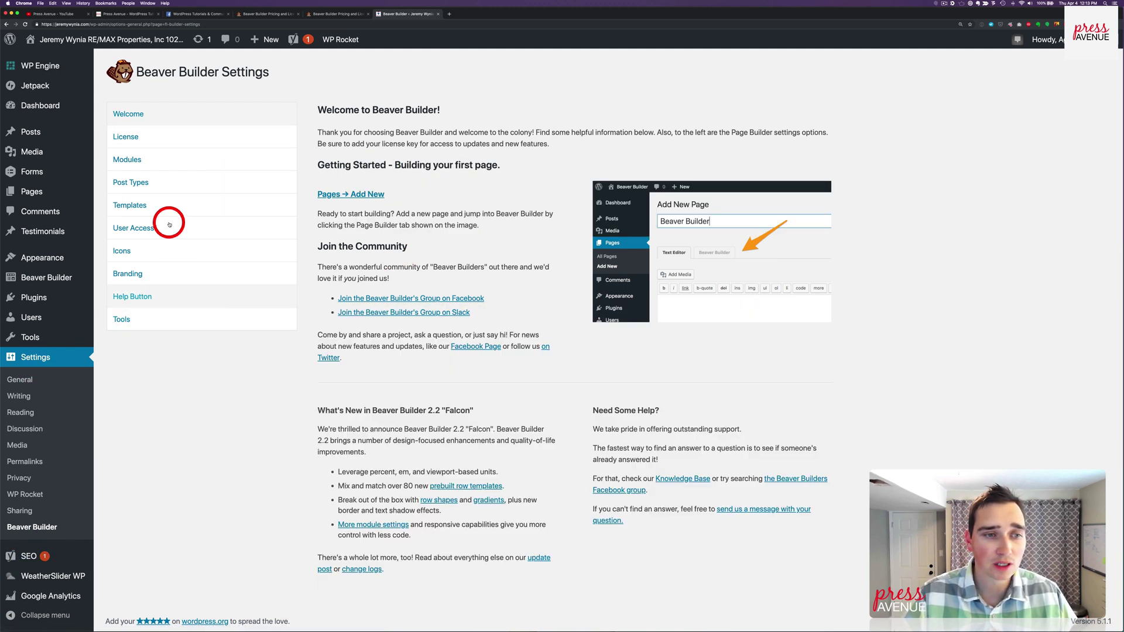
# Browse the Post Types, Templates, User Access and Icons settings, ending on Branding
pyautogui.click(175, 186)
pyautogui.click(183, 203)
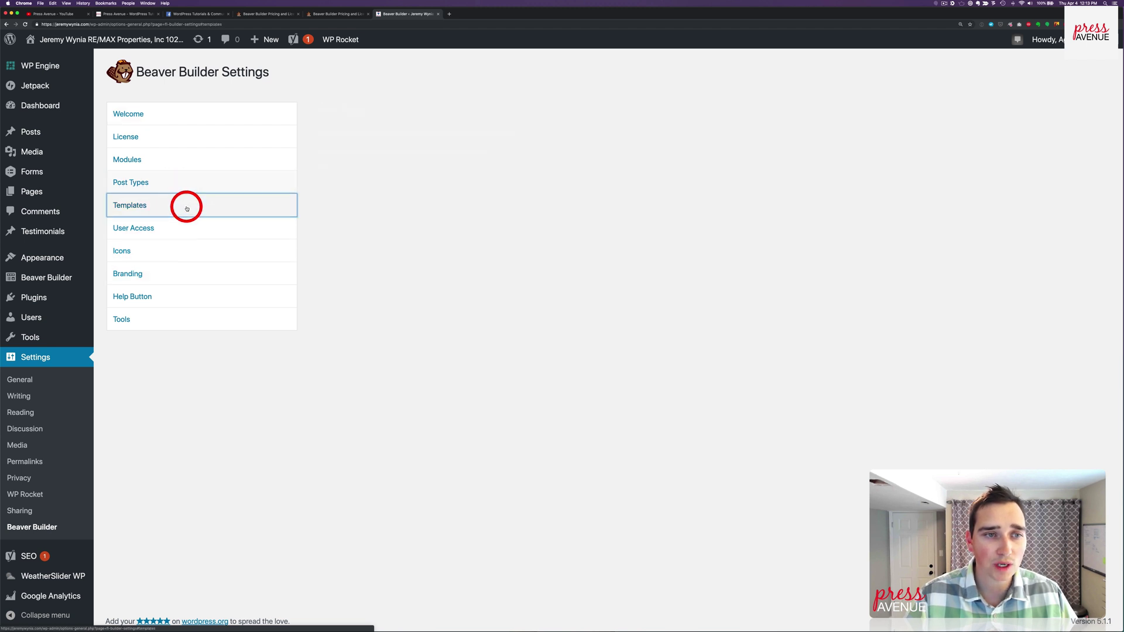
pyautogui.click(180, 183)
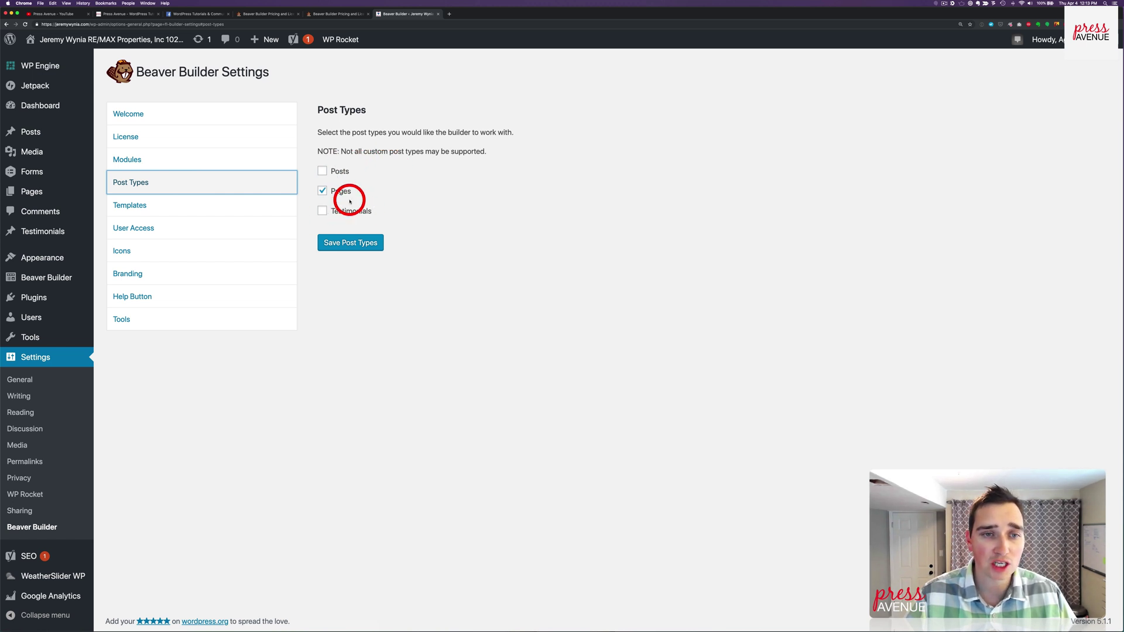
pyautogui.click(238, 217)
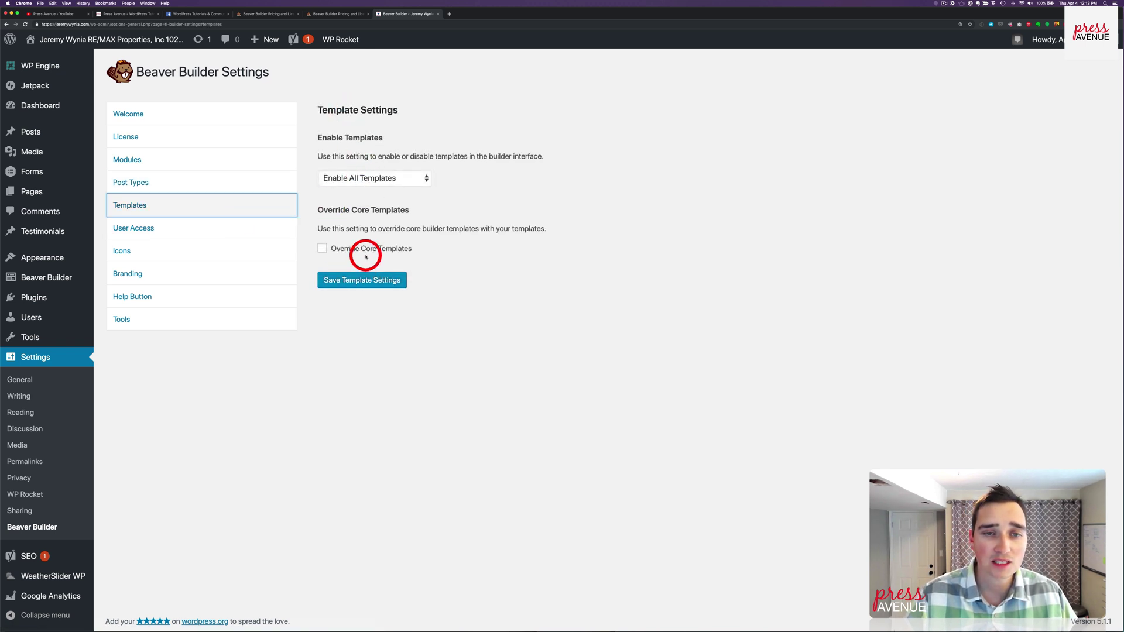
pyautogui.click(246, 233)
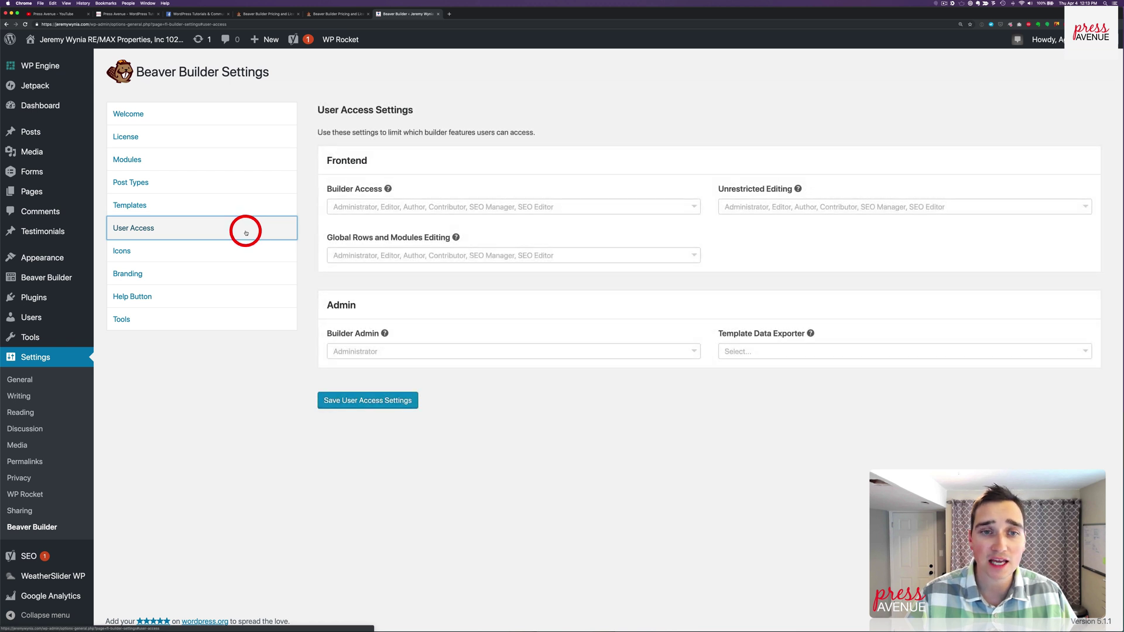
pyautogui.click(246, 255)
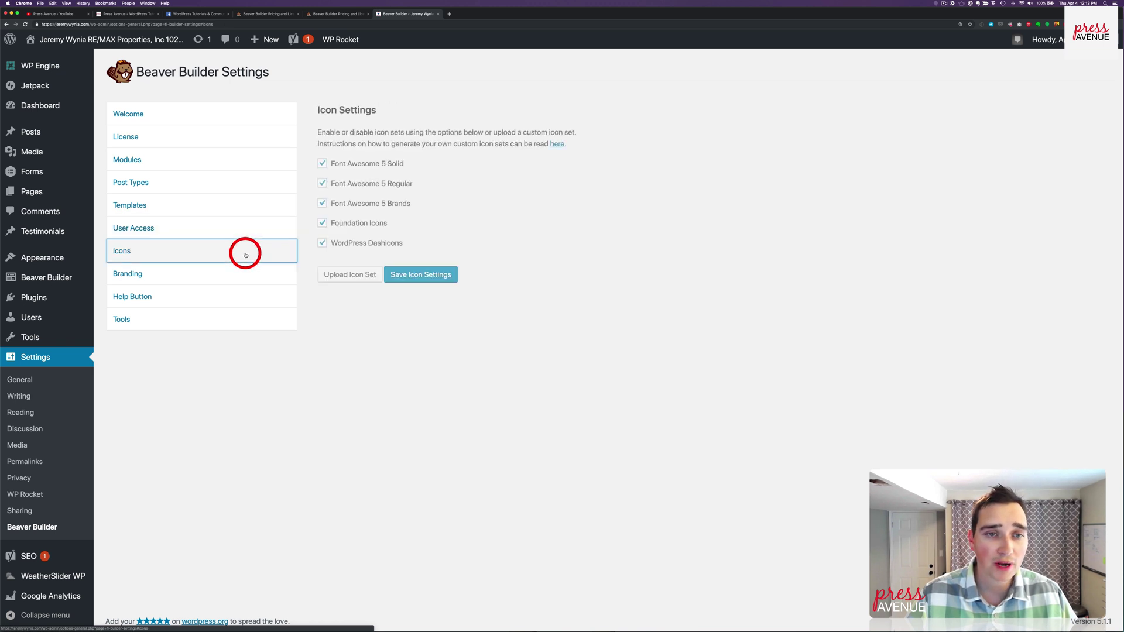
pyautogui.click(246, 276)
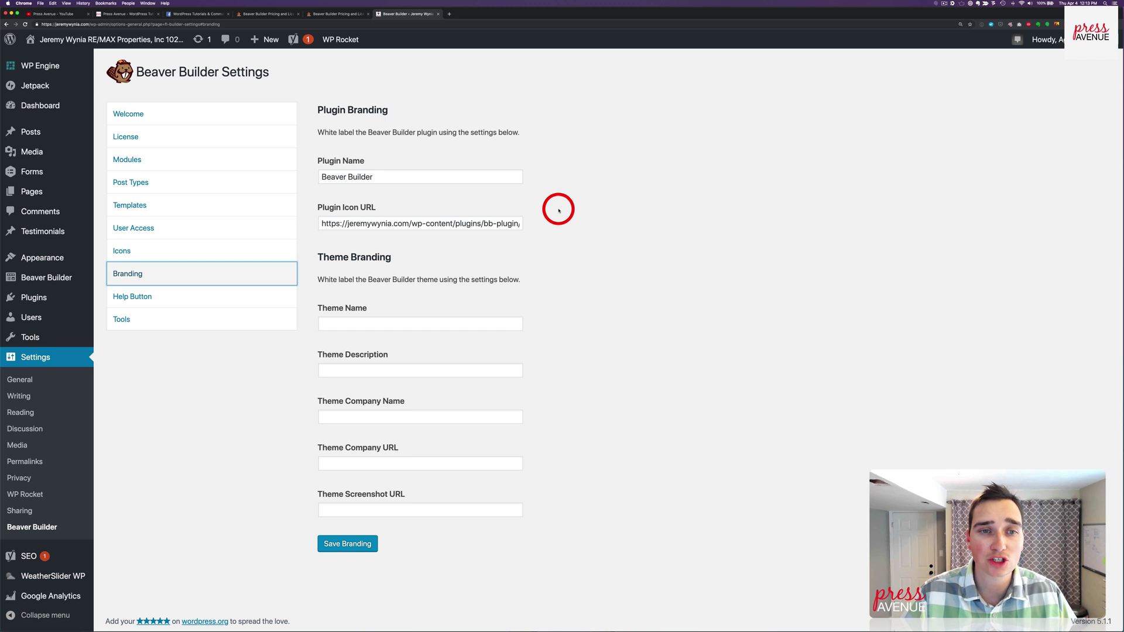
# Change the Plugin Name from Beaver Builder to 'Page Builder' and save the branding
pyautogui.click(321, 133)
pyautogui.moveTo(322, 133); pyautogui.dragTo(519, 132)
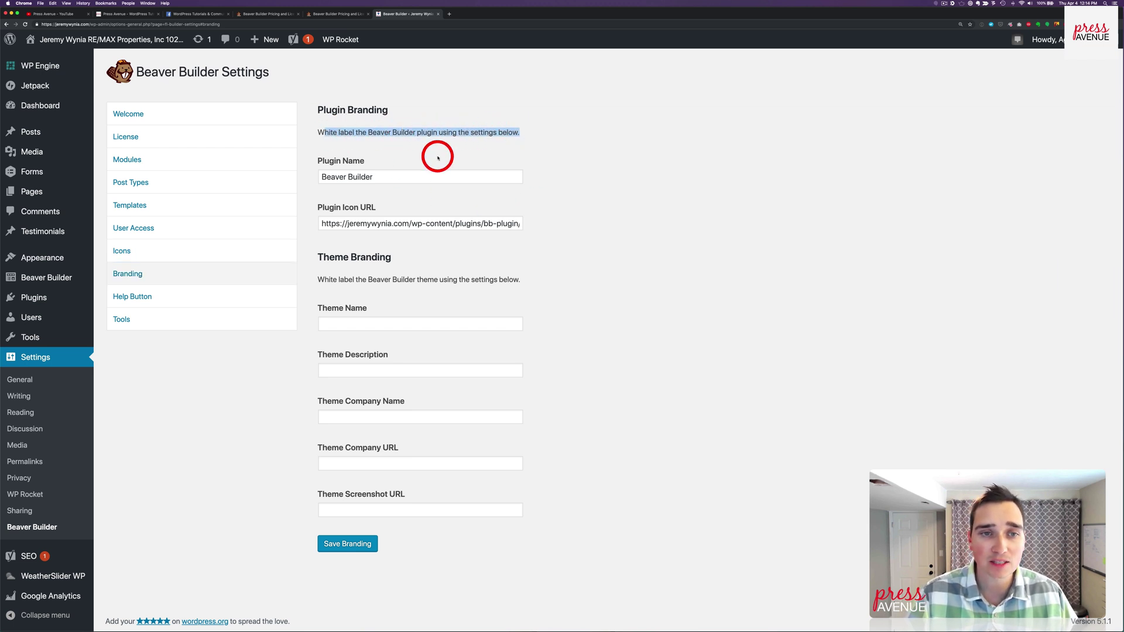
pyautogui.click(397, 176)
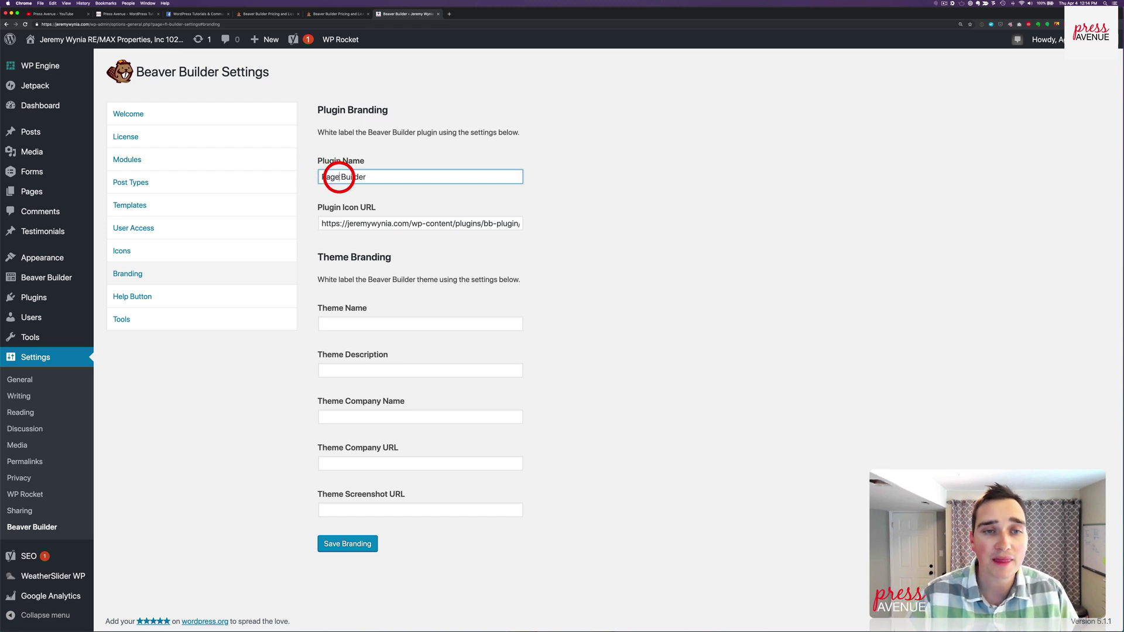
pyautogui.moveTo(328, 176); pyautogui.dragTo(377, 176)
pyautogui.moveTo(367, 132); pyautogui.dragTo(417, 132)
pyautogui.moveTo(336, 177); pyautogui.dragTo(367, 176)
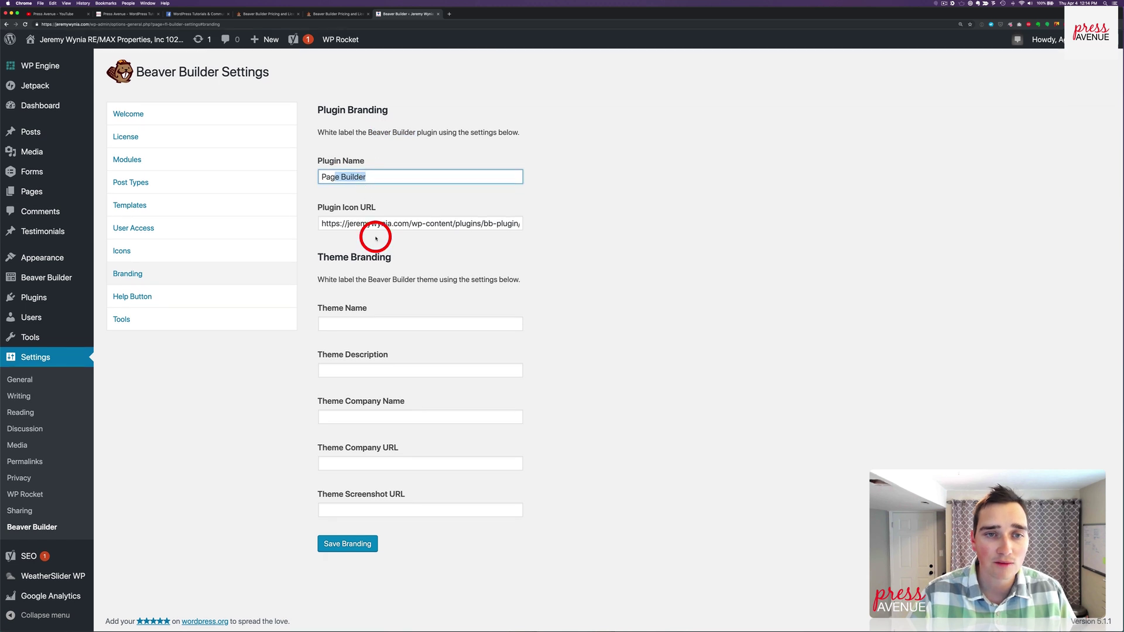
pyautogui.click(356, 544)
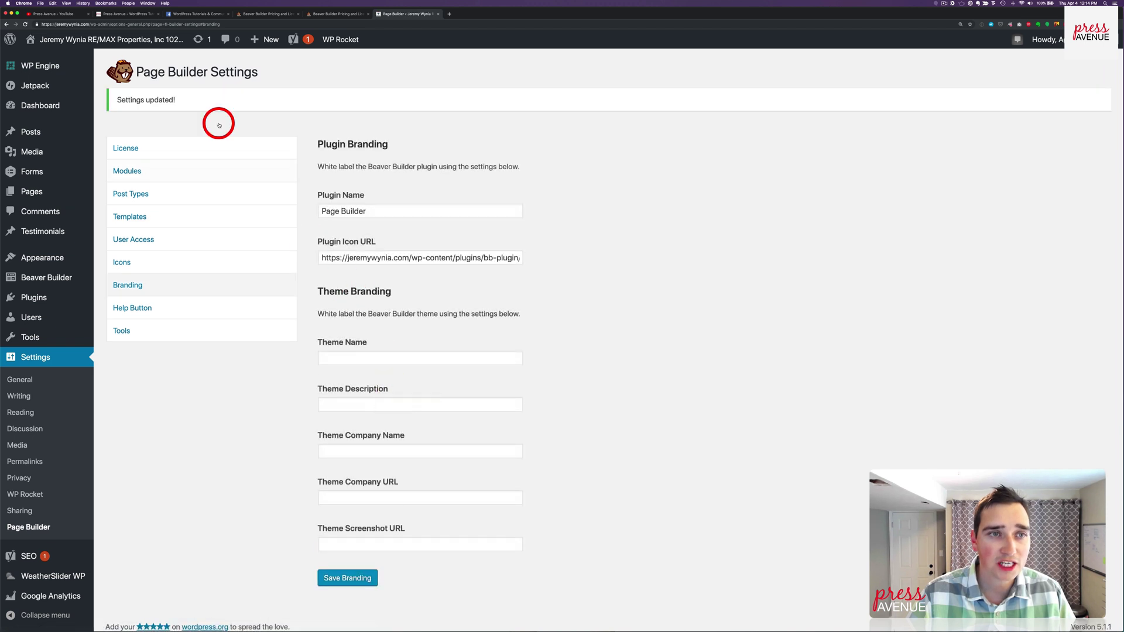
# Confirm the page is now titled Page Builder Settings and begin editing the plugin icon URL
pyautogui.moveTo(128, 69); pyautogui.dragTo(203, 69)
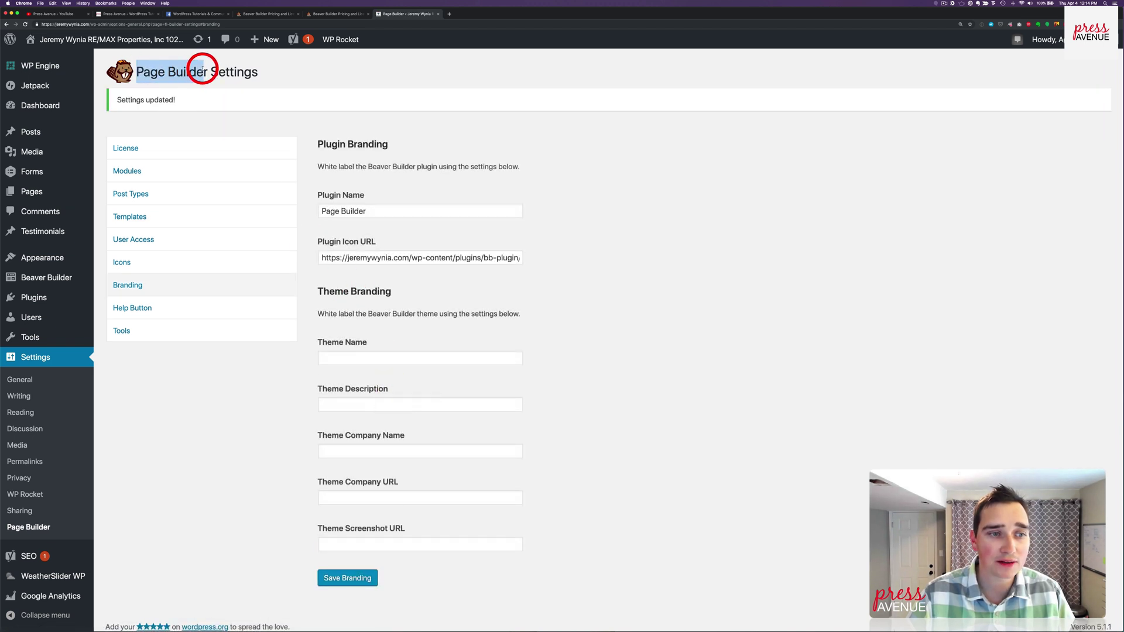
pyautogui.click(203, 69)
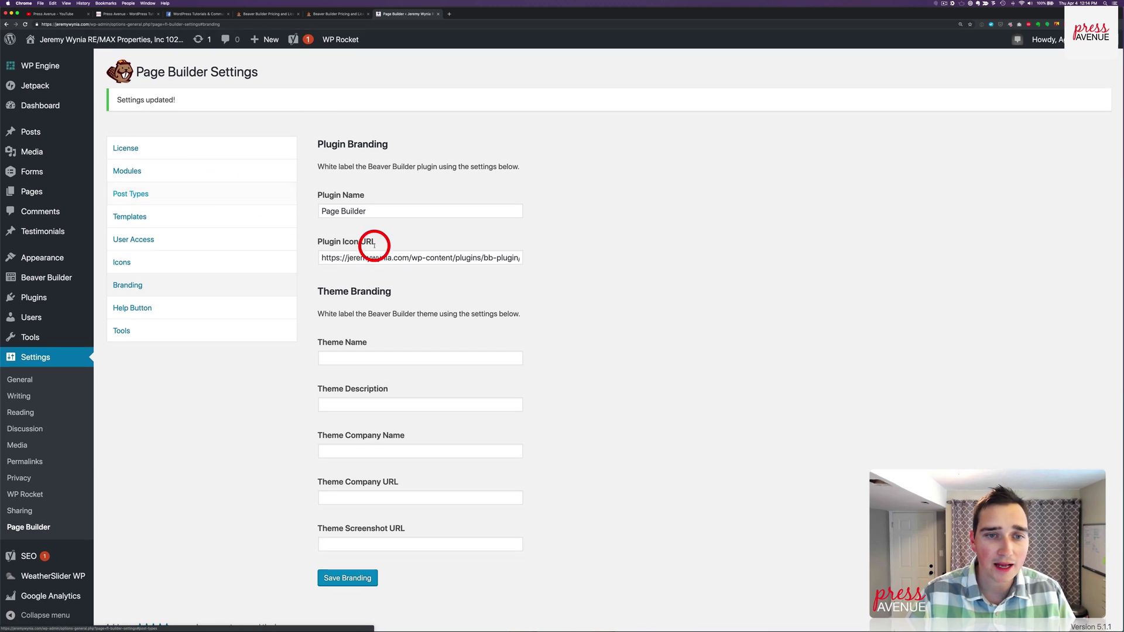
pyautogui.scroll(-1, 373, 245)
pyautogui.click(349, 257)
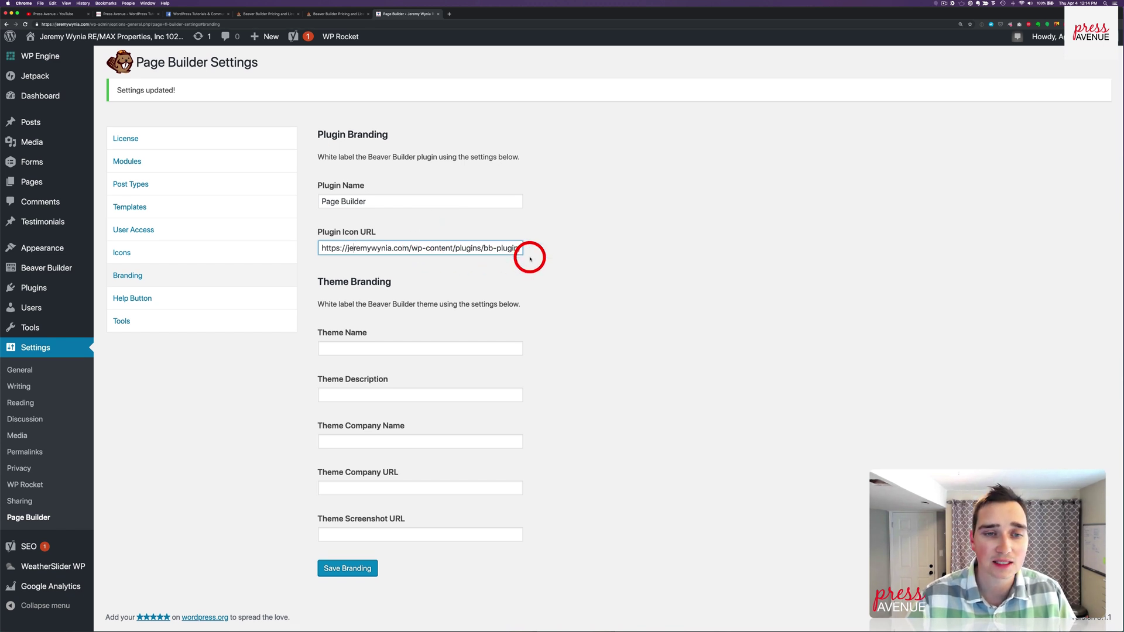
# Leave the icon URL unchanged, view the installed themes, then open Settings > Page Builder
pyautogui.click(328, 283)
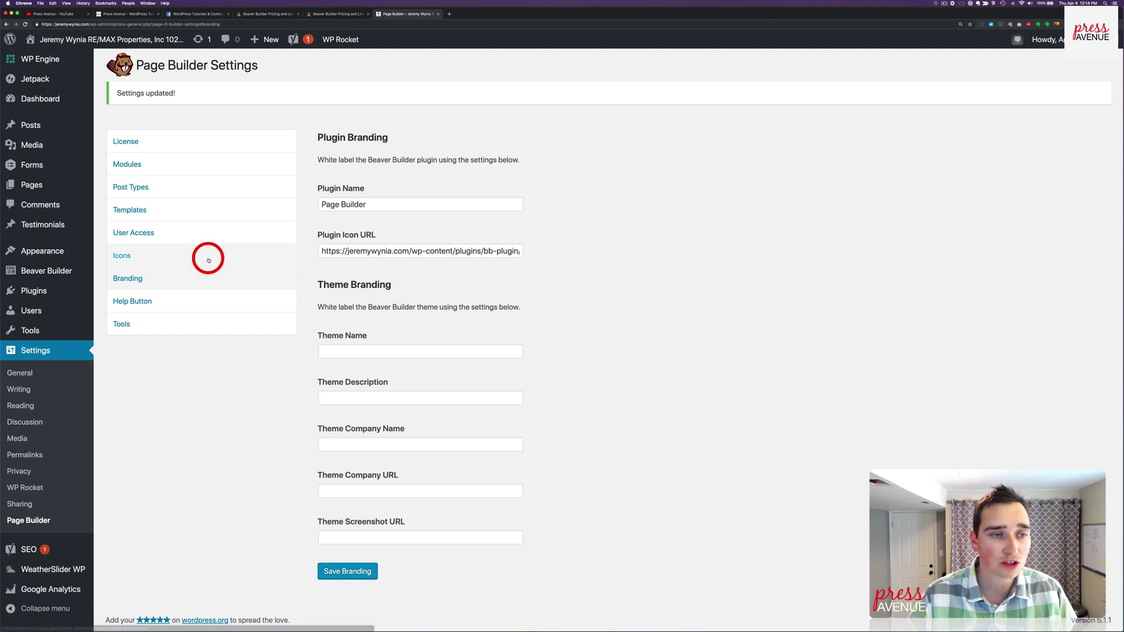
pyautogui.click(61, 257)
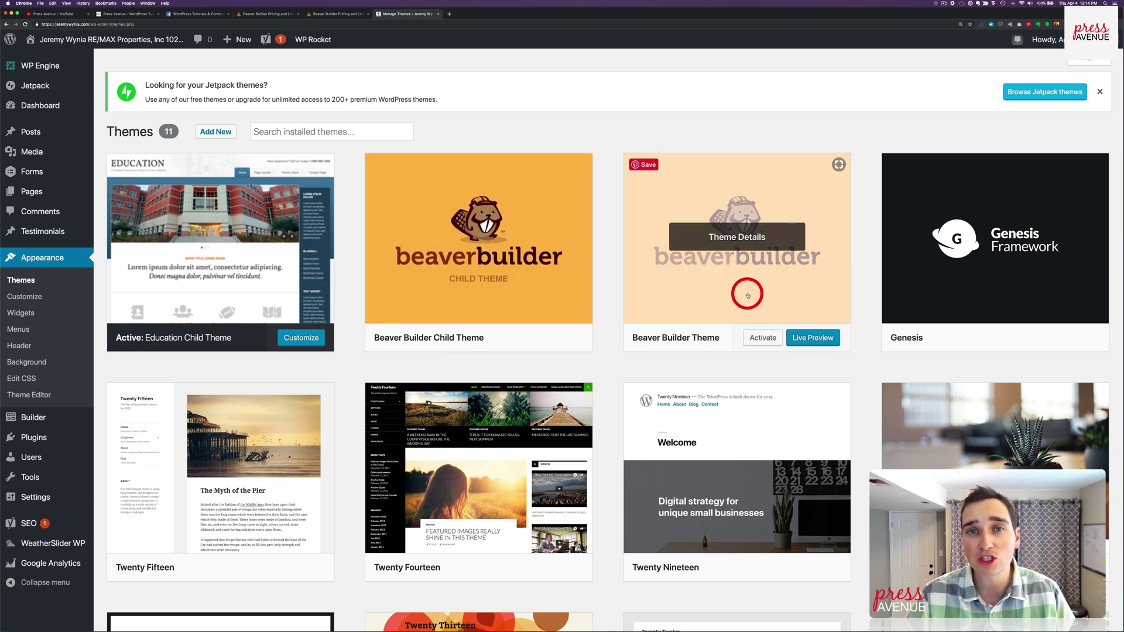
pyautogui.moveTo(70, 497)
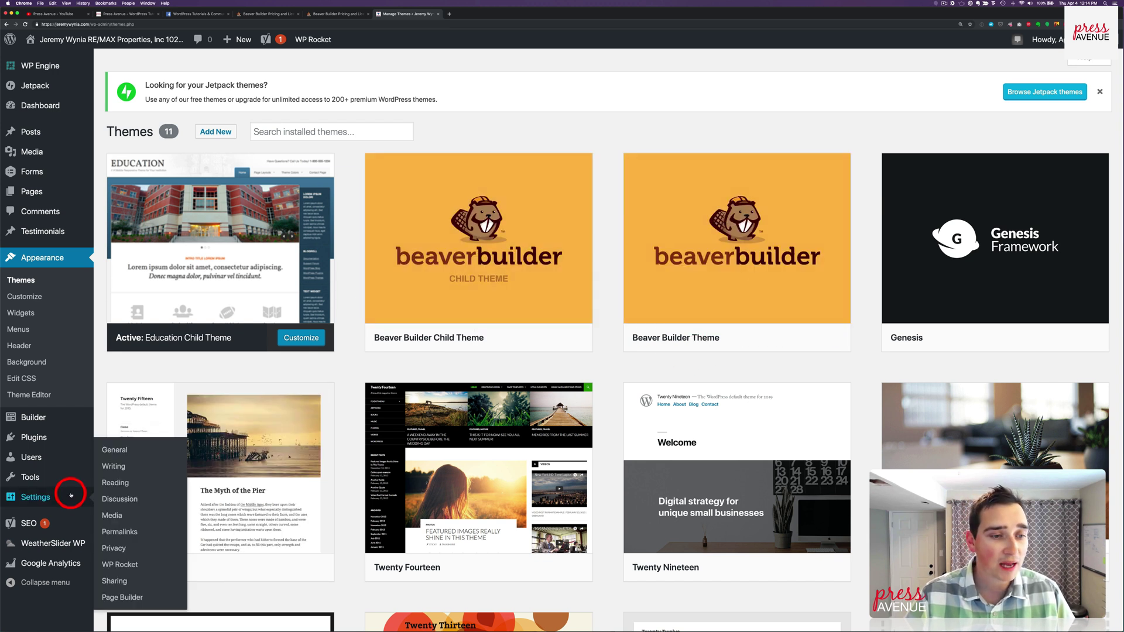
pyautogui.click(139, 596)
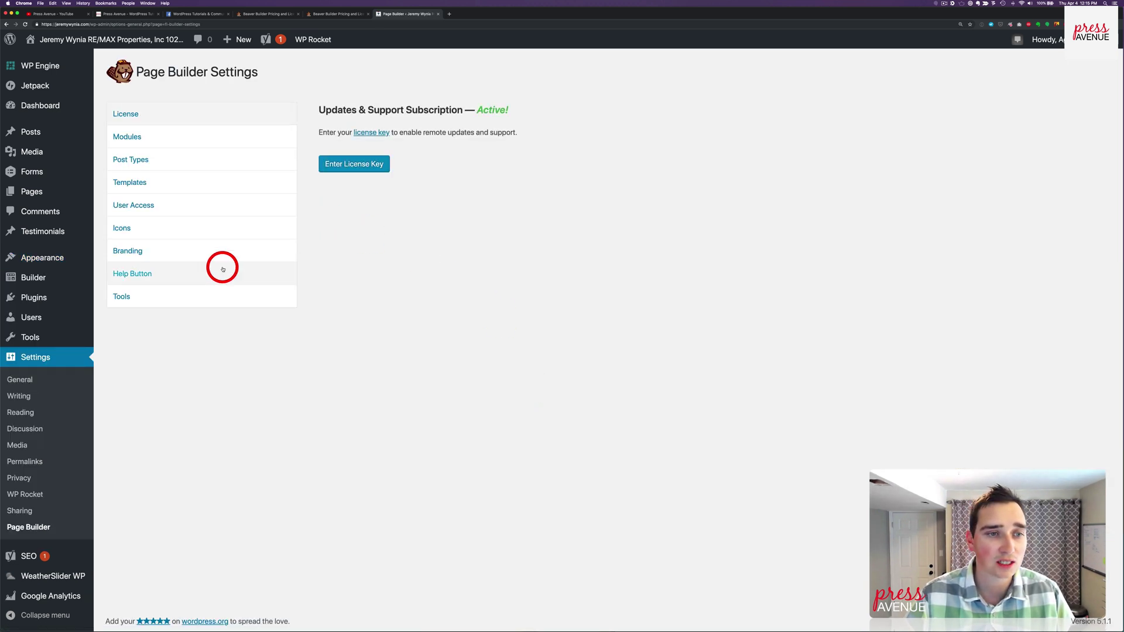
# Enter theme name 'Client Theme' and theme description 'Made by Press Avenue' under Branding
pyautogui.click(211, 249)
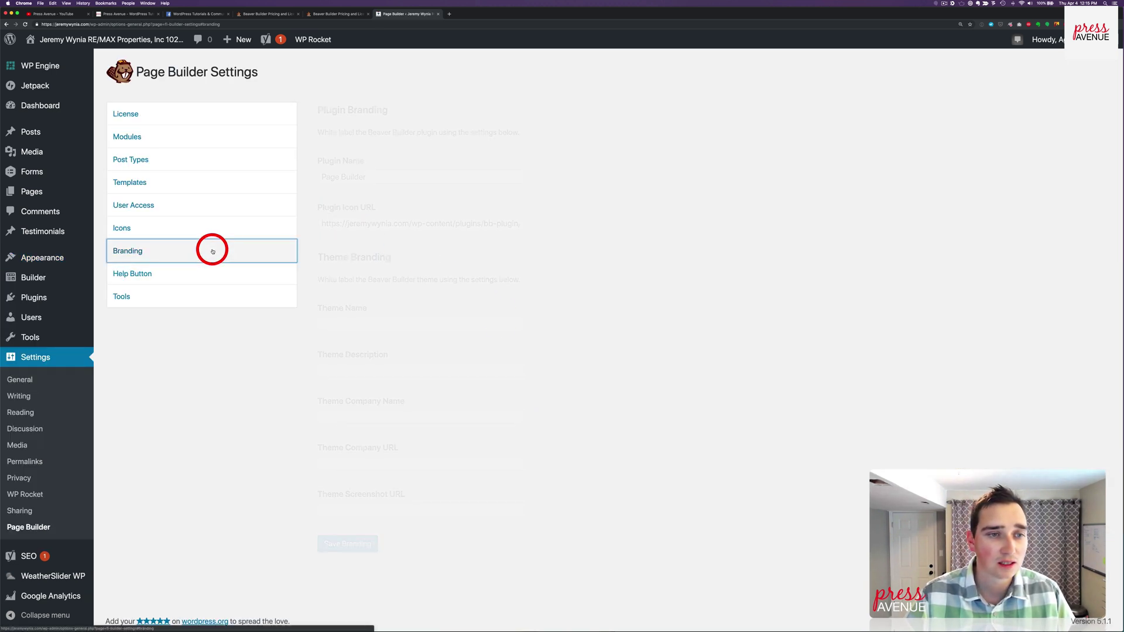
pyautogui.click(357, 326)
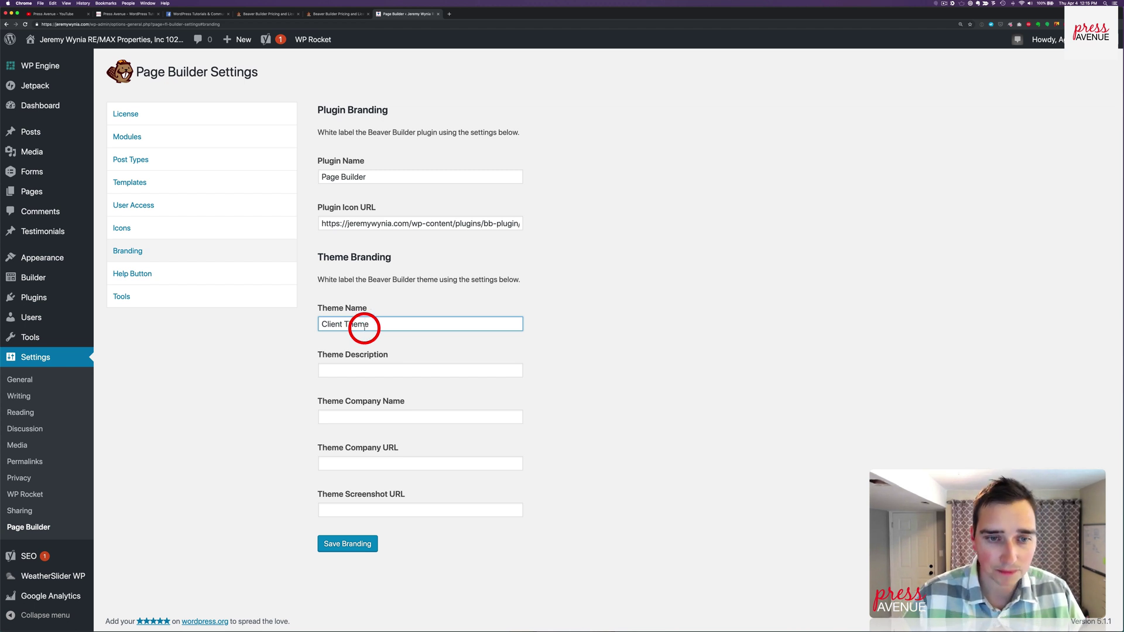
pyautogui.click(377, 371)
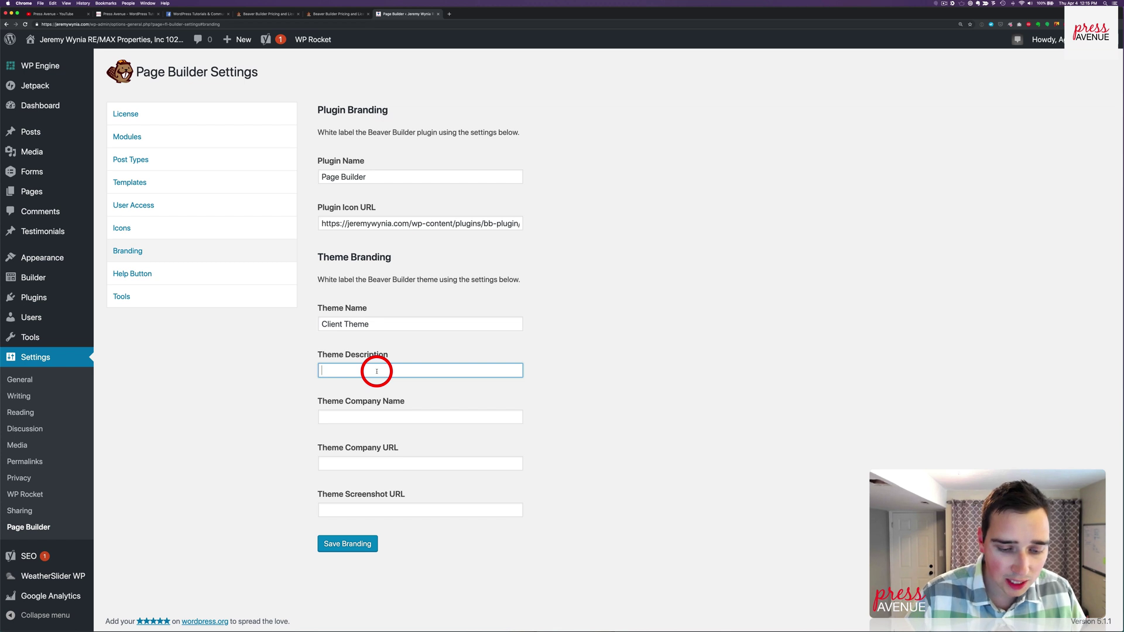
pyautogui.write('Made by Press Ave')
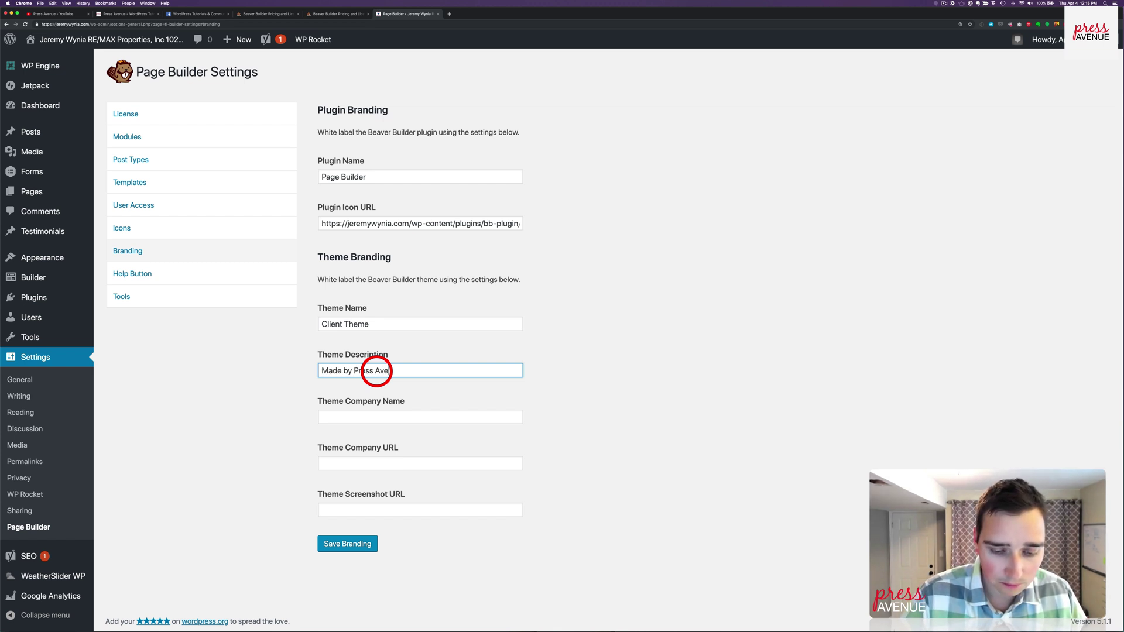
pyautogui.write('nue')
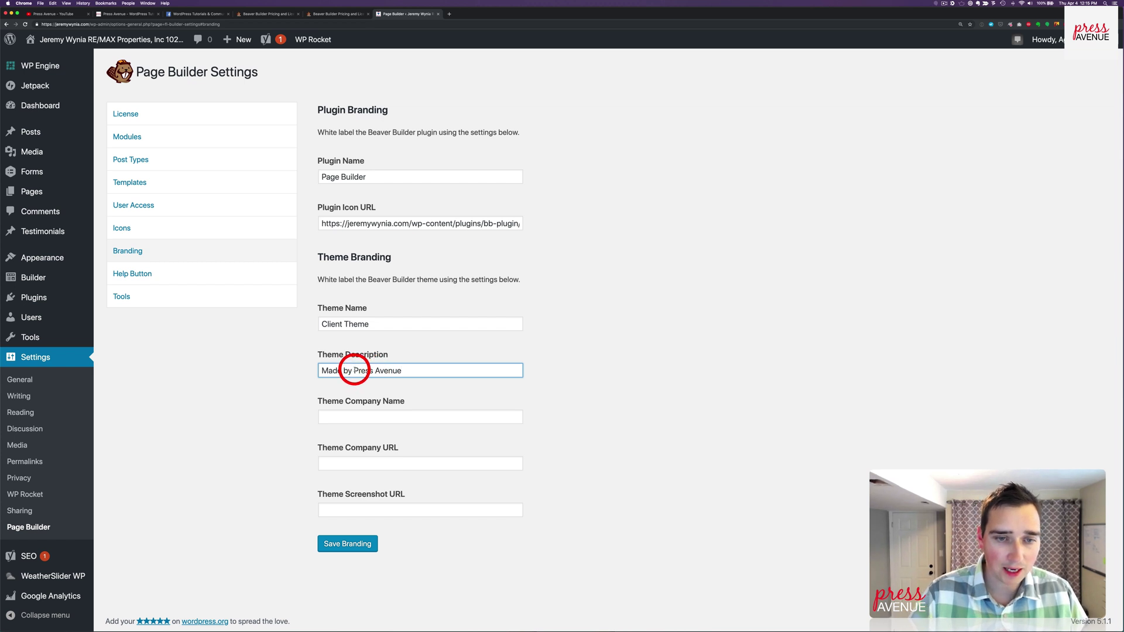
# Copy 'Press Avenue' into the Theme Company Name and Theme Company URL fields
pyautogui.moveTo(353, 370); pyautogui.dragTo(422, 370)
pyautogui.hotkey('ctrl', 'c')
pyautogui.click(379, 417)
pyautogui.hotkey('ctrl', 'v')
pyautogui.click(369, 462)
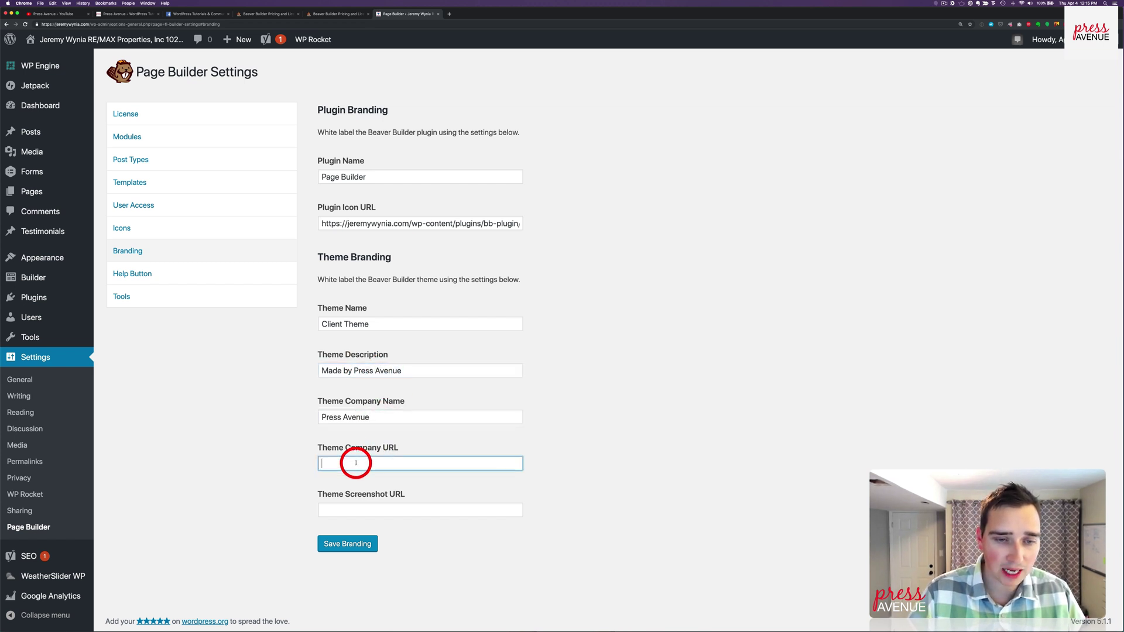
pyautogui.hotkey('ctrl', 'v')
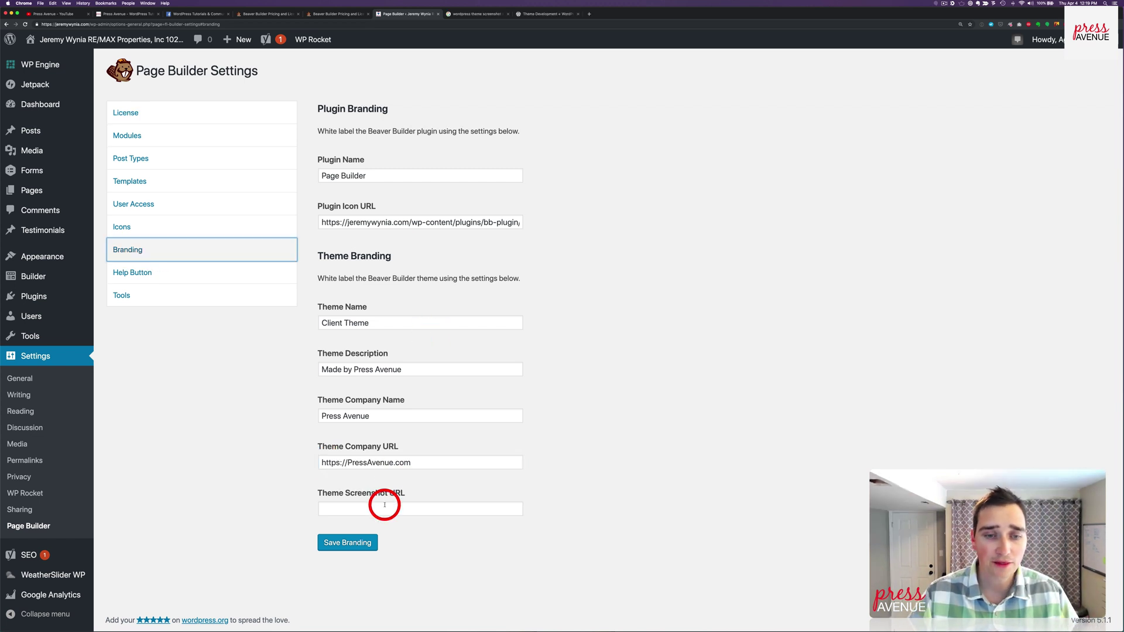
pyautogui.click(384, 503)
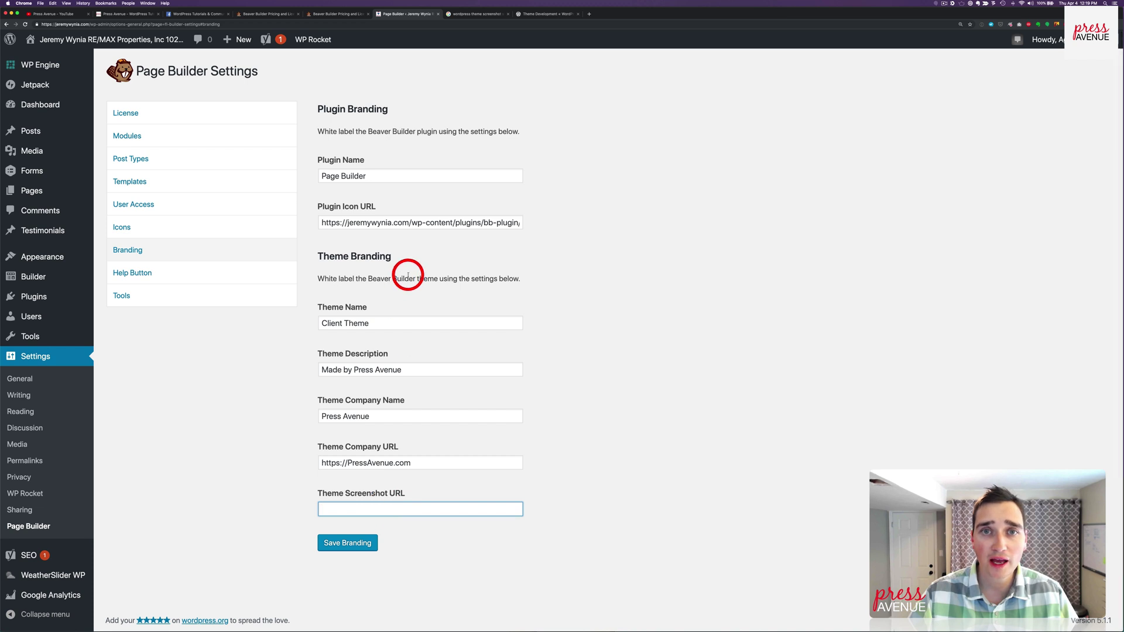
pyautogui.click(535, 14)
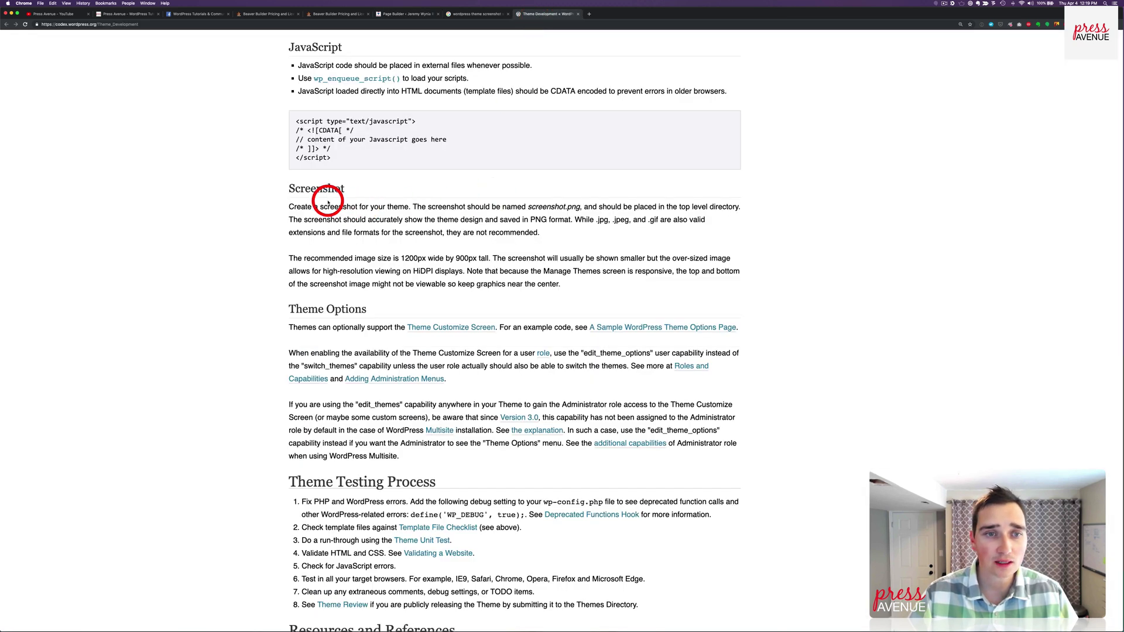
pyautogui.moveTo(293, 185); pyautogui.dragTo(354, 185)
pyautogui.click(354, 185)
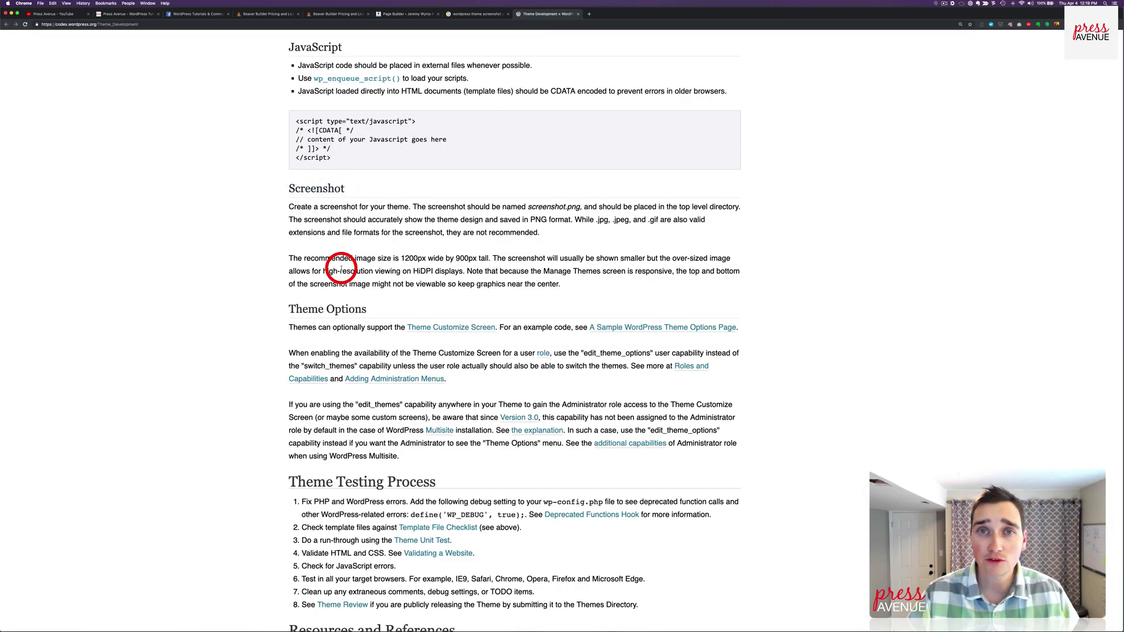
pyautogui.moveTo(289, 258); pyautogui.dragTo(708, 257)
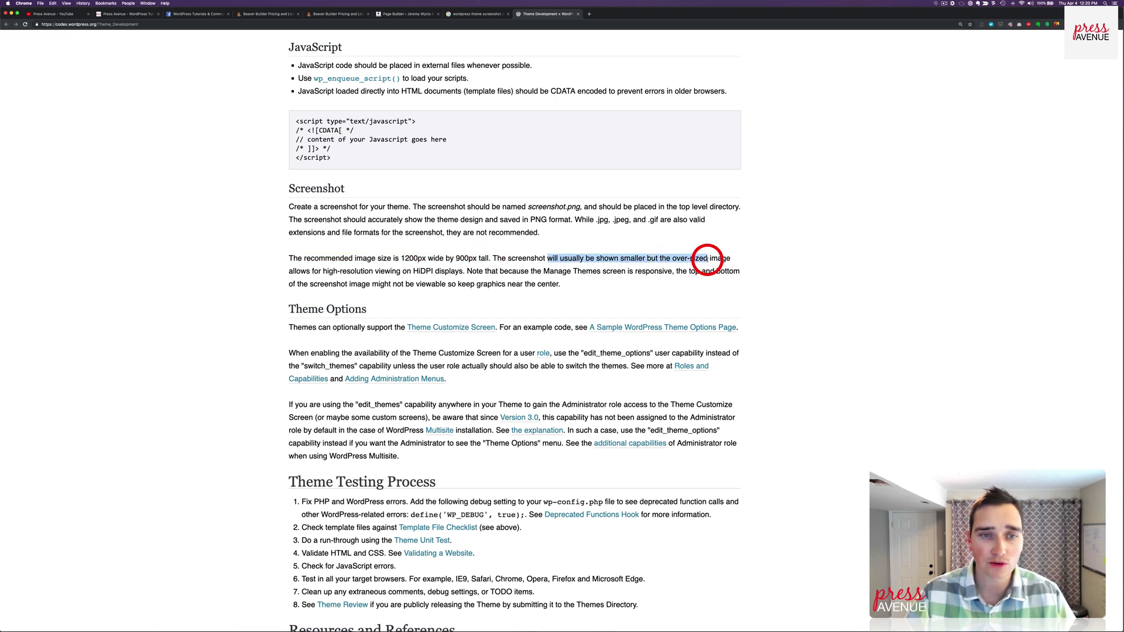
pyautogui.click(295, 271)
pyautogui.moveTo(294, 271); pyautogui.dragTo(459, 269)
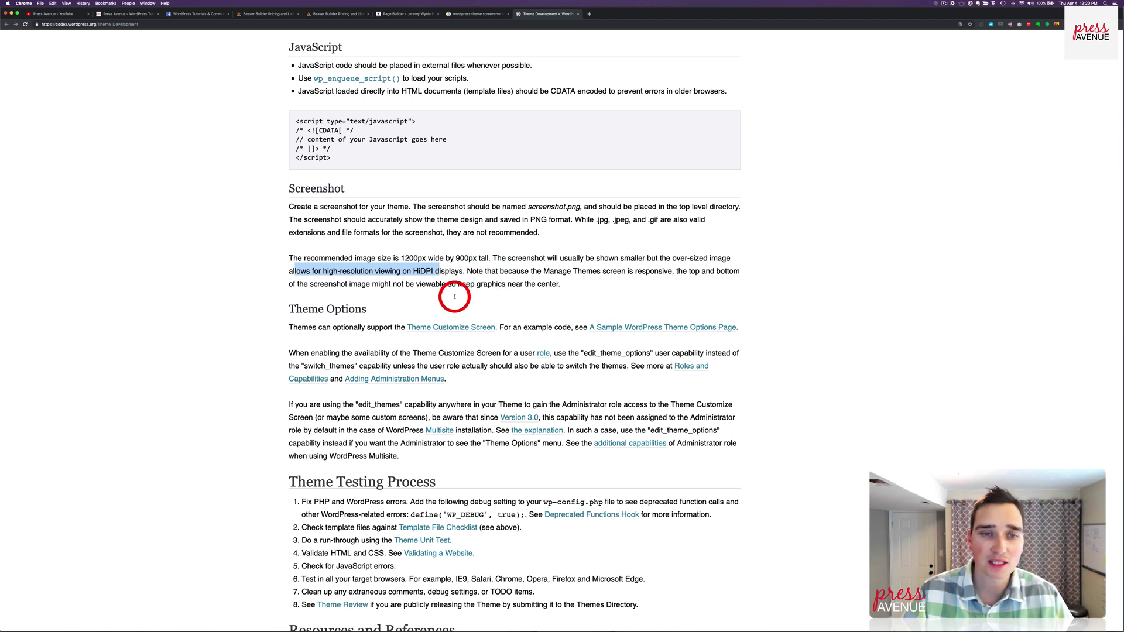
pyautogui.moveTo(400, 258); pyautogui.dragTo(479, 258)
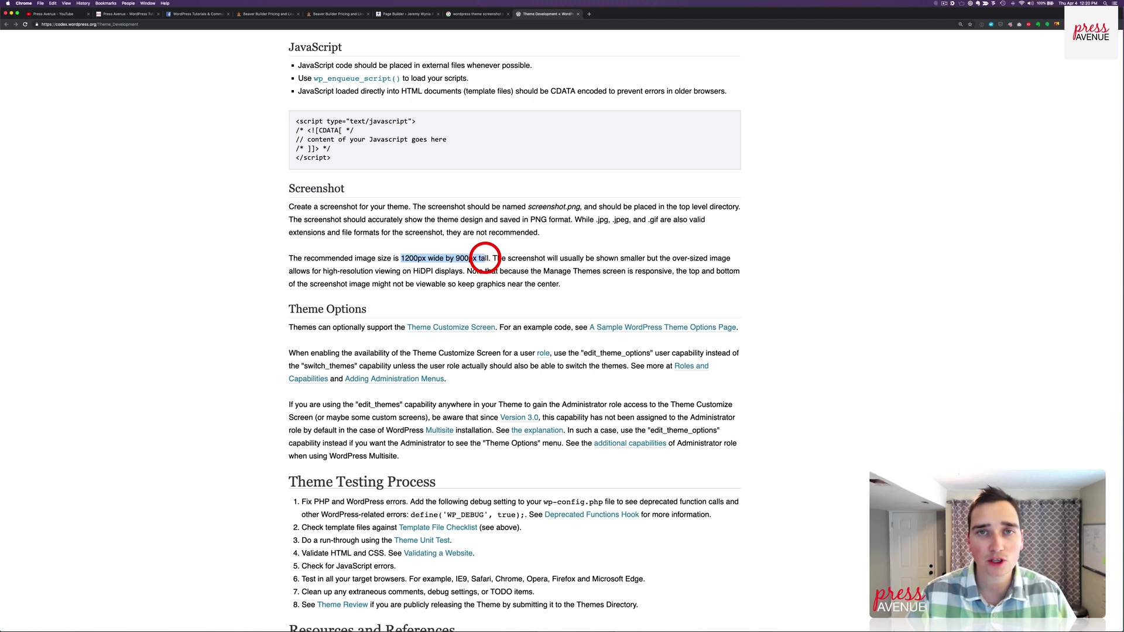
pyautogui.click(416, 256)
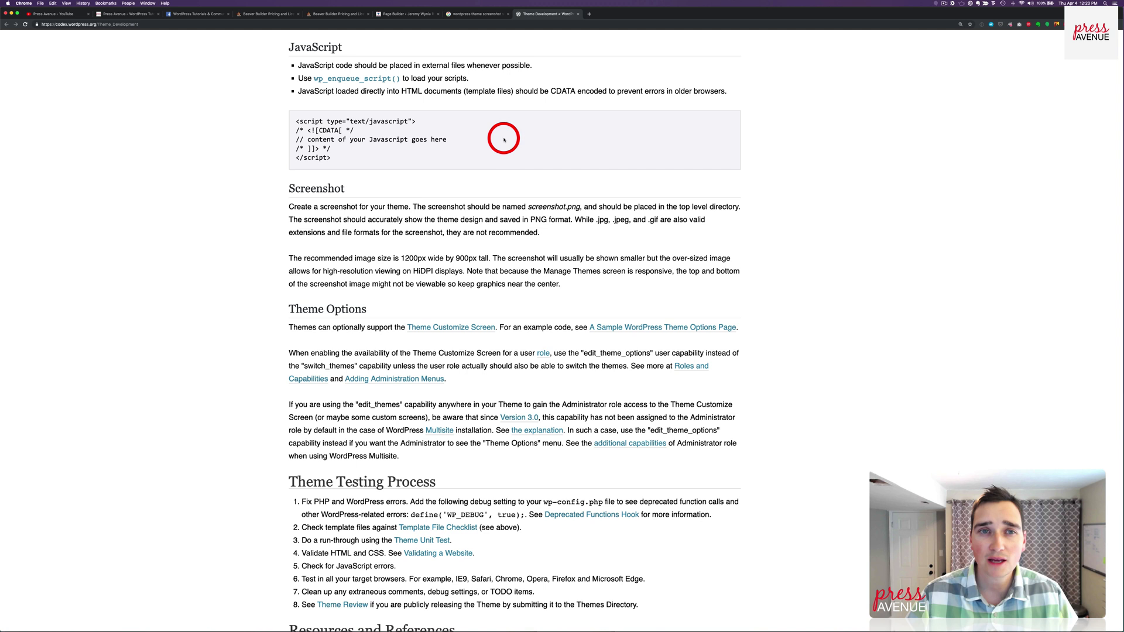
# Open the Upload New Media page in a new tab from the New menu
pyautogui.click(405, 15)
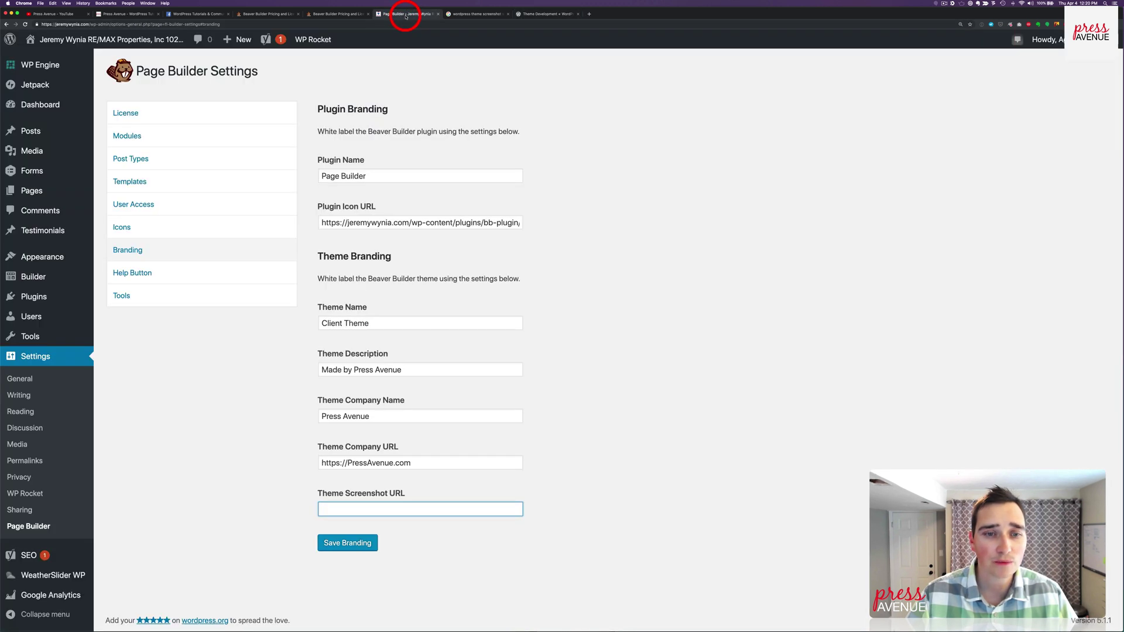
pyautogui.moveTo(241, 39)
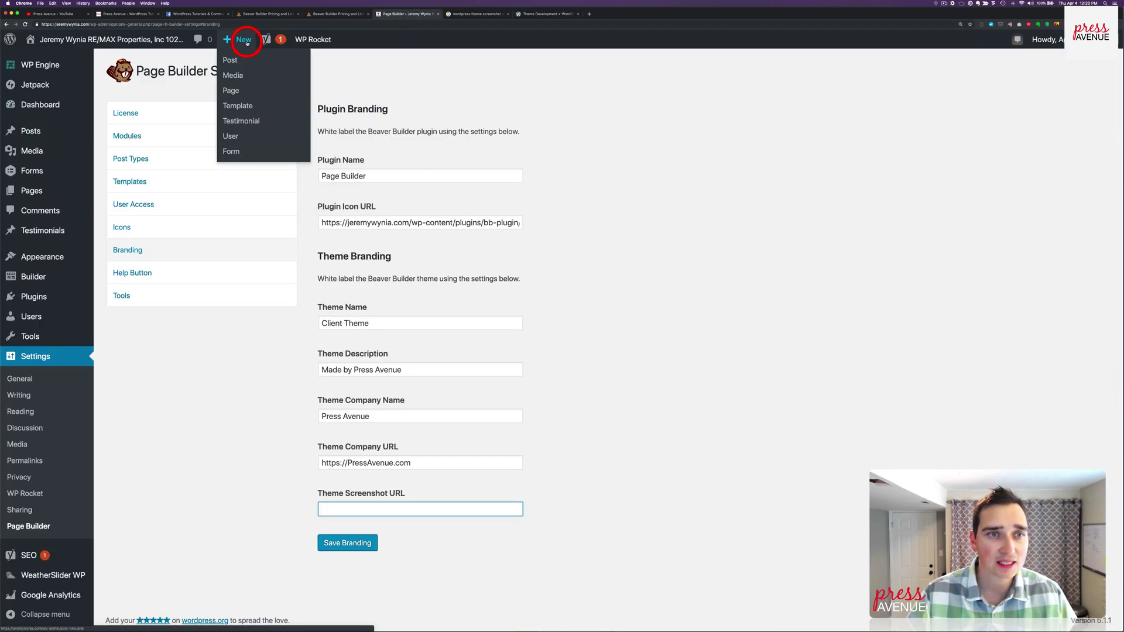
pyautogui.keyDown('super'); pyautogui.click(241, 77); pyautogui.keyUp('super')
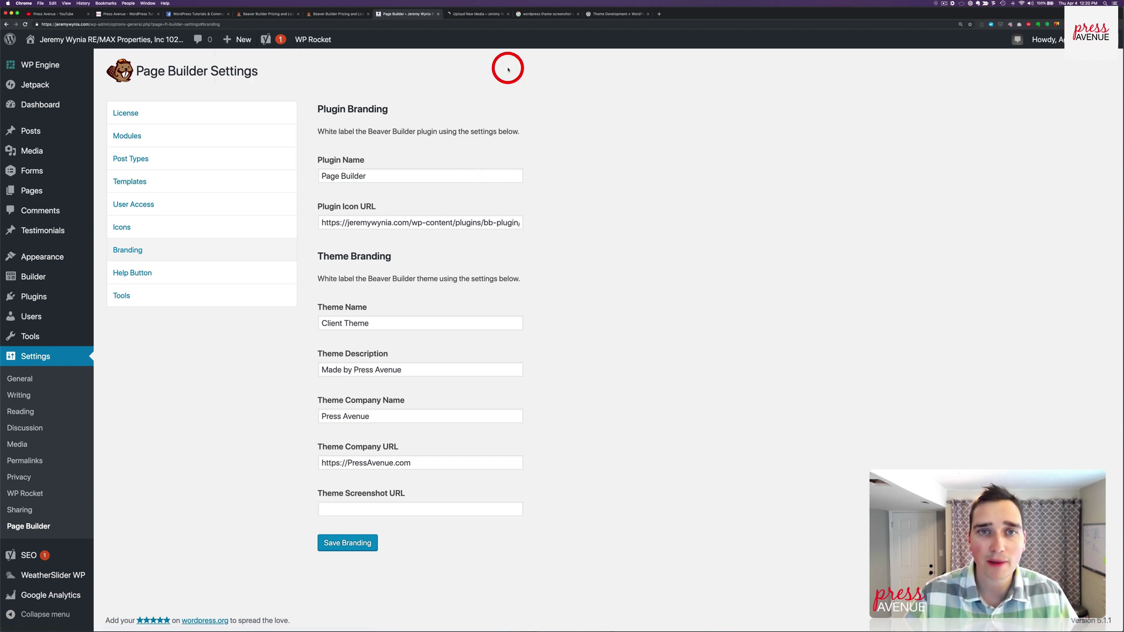
pyautogui.click(480, 18)
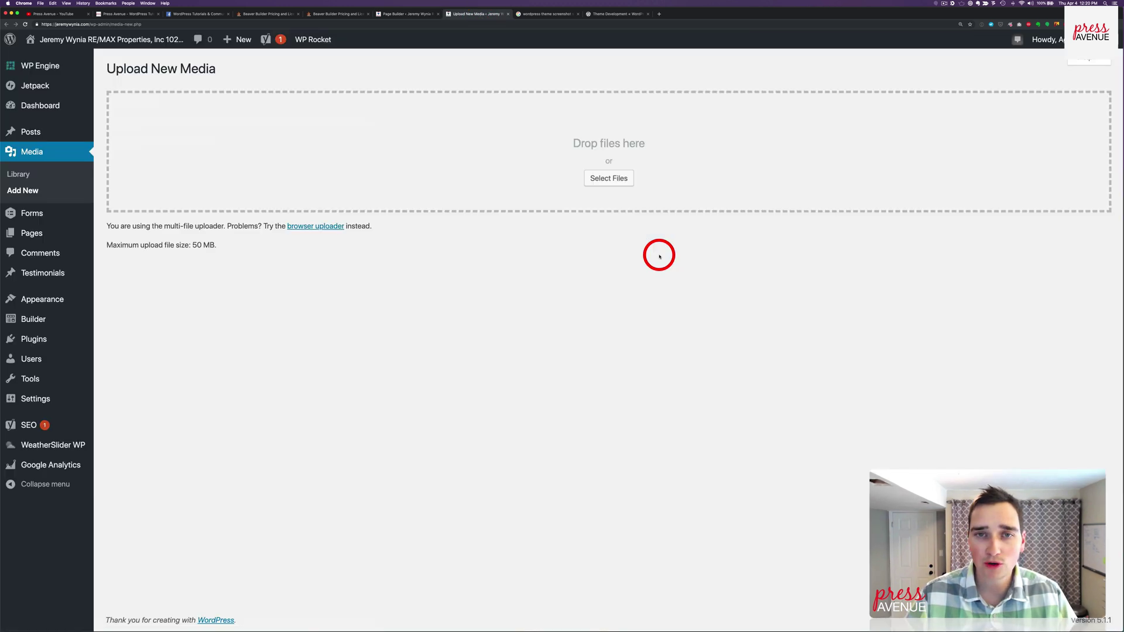
# Drag screenshot.jpg into the drop zone, open its Edit Media page, and select the File URL
pyautogui.moveTo(1118, 543)
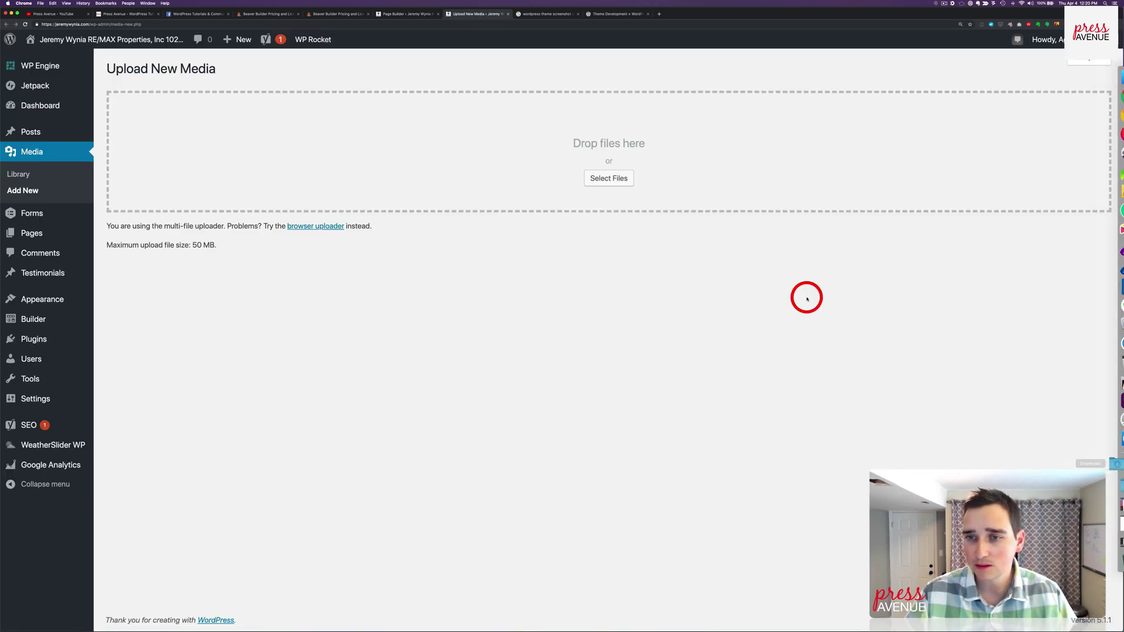
pyautogui.click(1115, 471)
pyautogui.moveTo(914, 320); pyautogui.dragTo(504, 133)
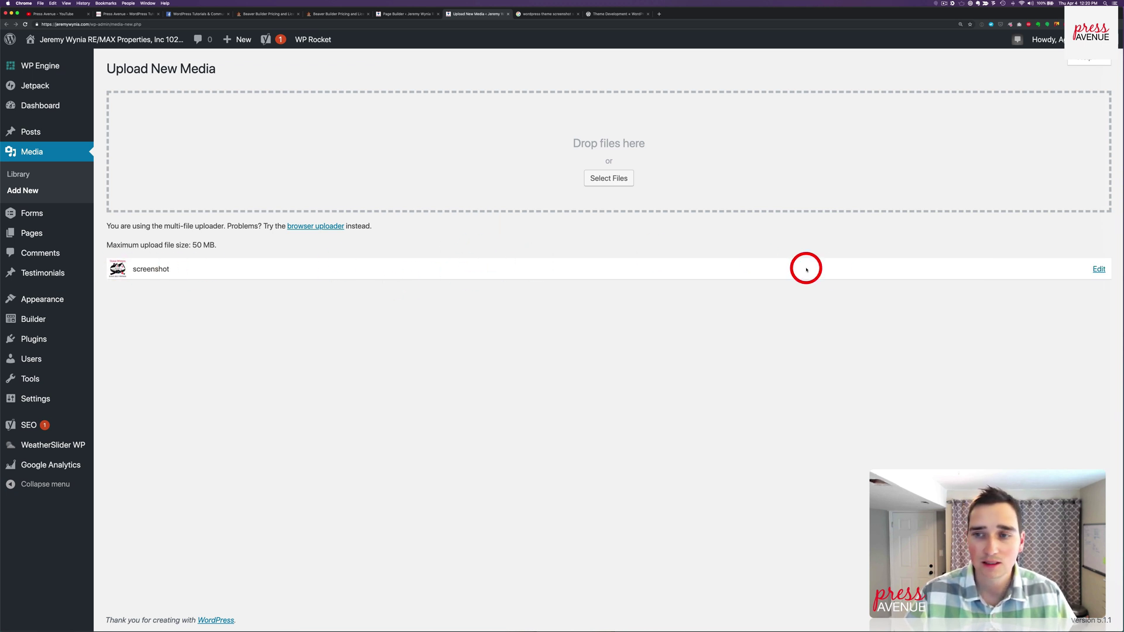
pyautogui.click(1099, 269)
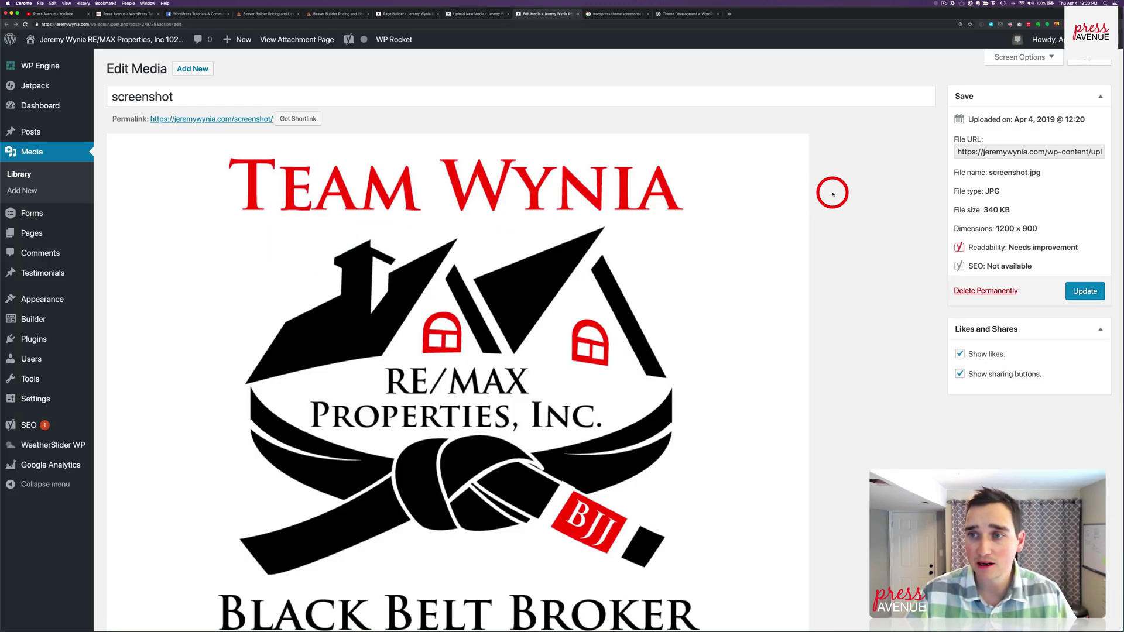
pyautogui.tripleClick(981, 151)
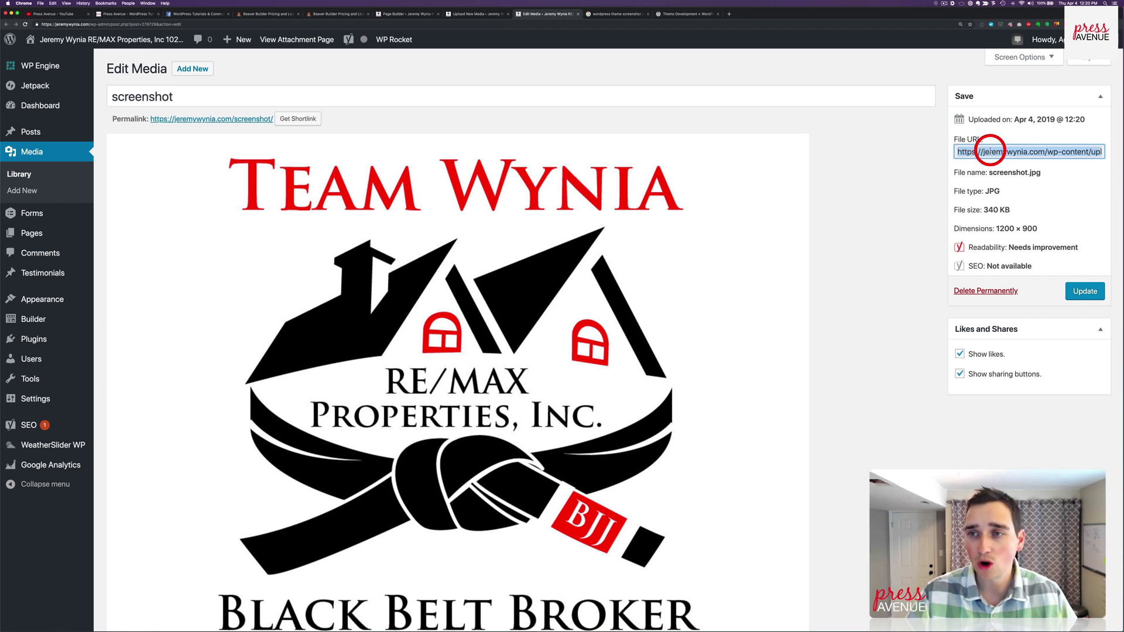
# Paste the uploaded screenshot.jpg URL into Theme Screenshot URL and click Save Branding
pyautogui.click(408, 17)
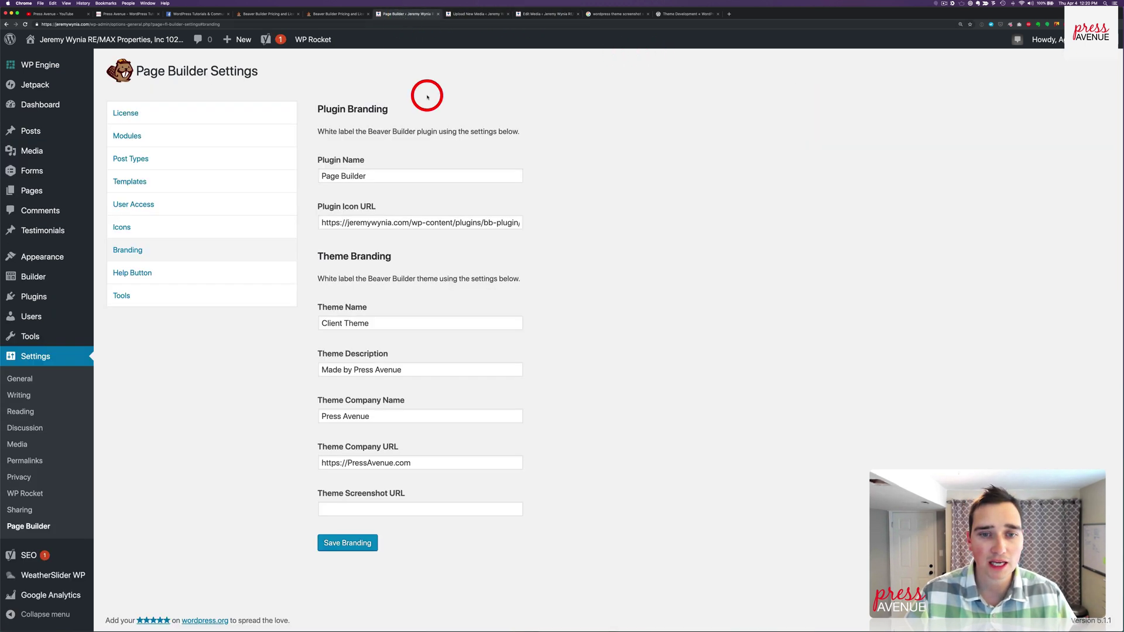
pyautogui.click(382, 507)
pyautogui.press('super+v')
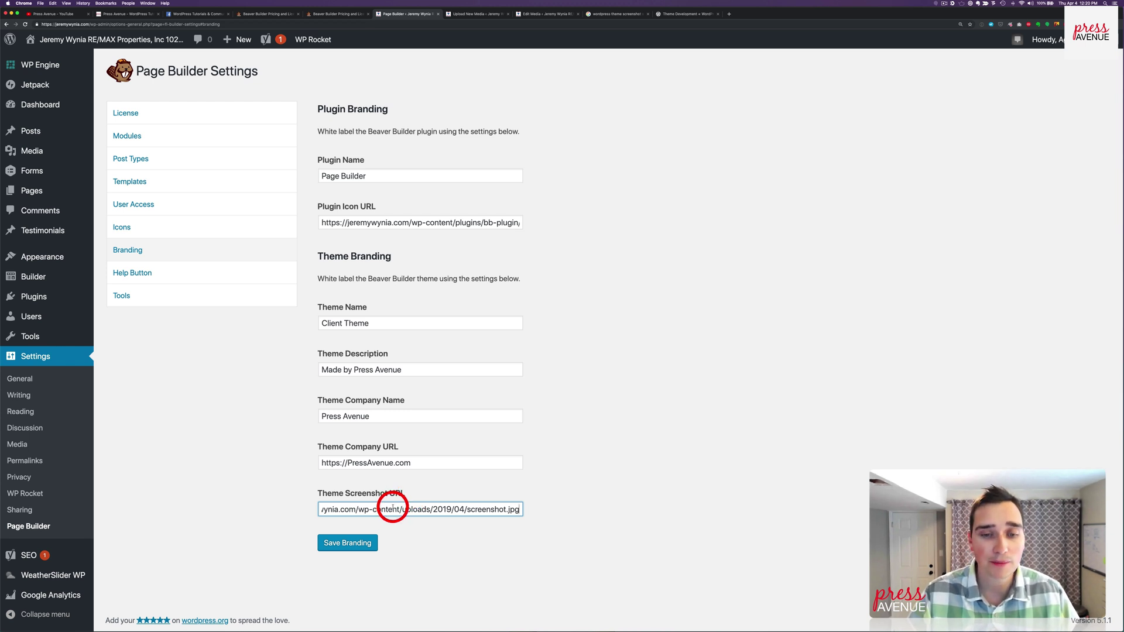
pyautogui.moveTo(400, 510); pyautogui.dragTo(305, 507)
pyautogui.click(363, 510)
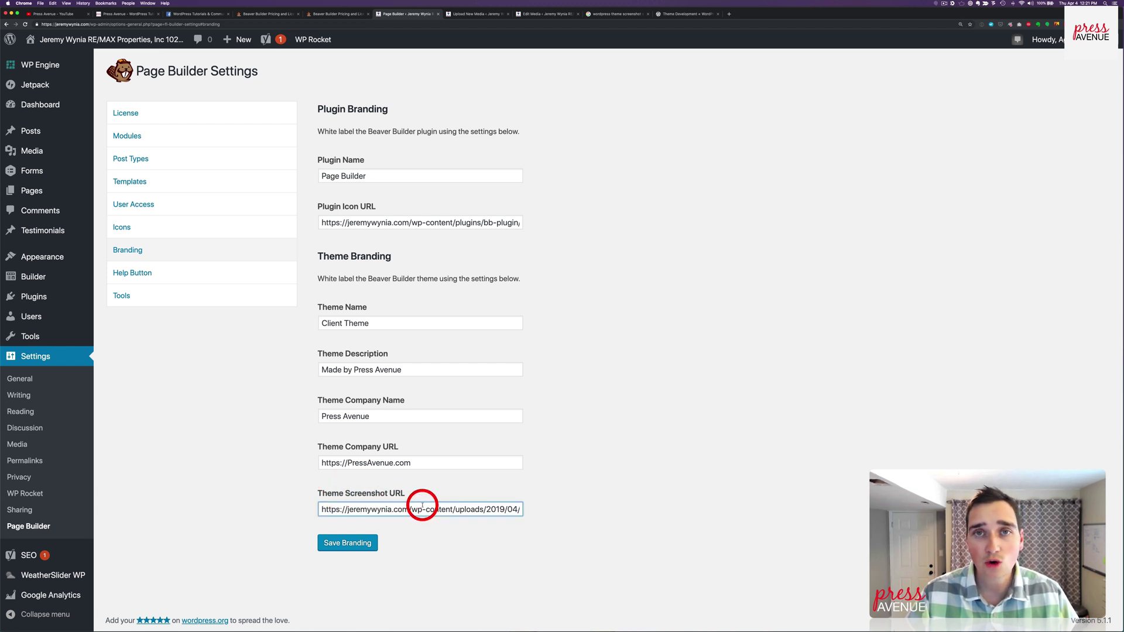
pyautogui.click(427, 462)
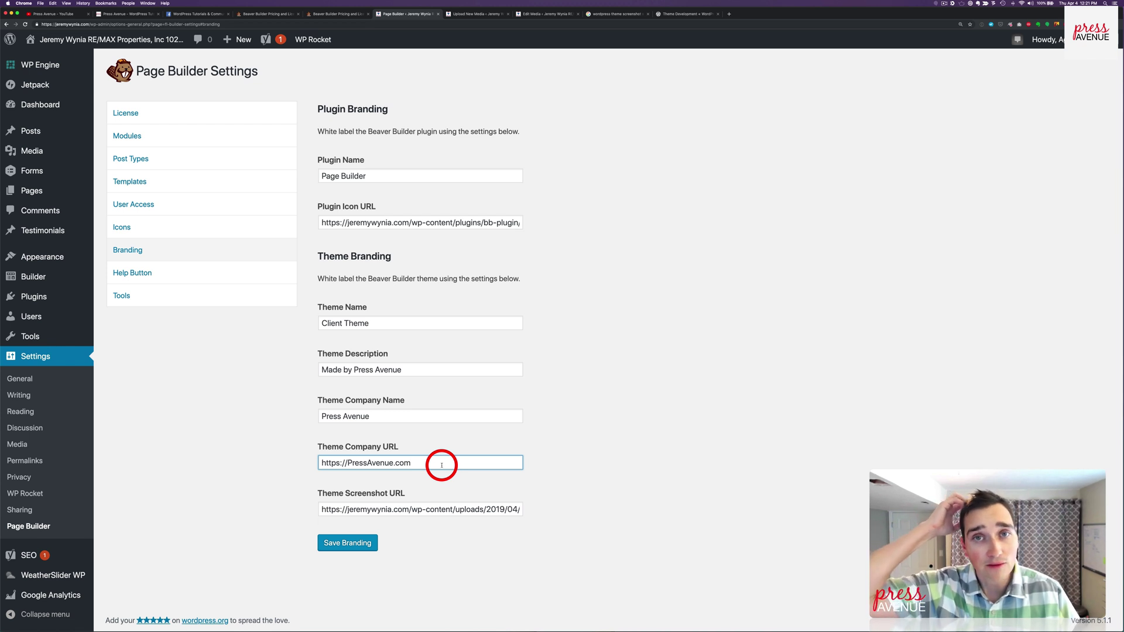
pyautogui.click(363, 541)
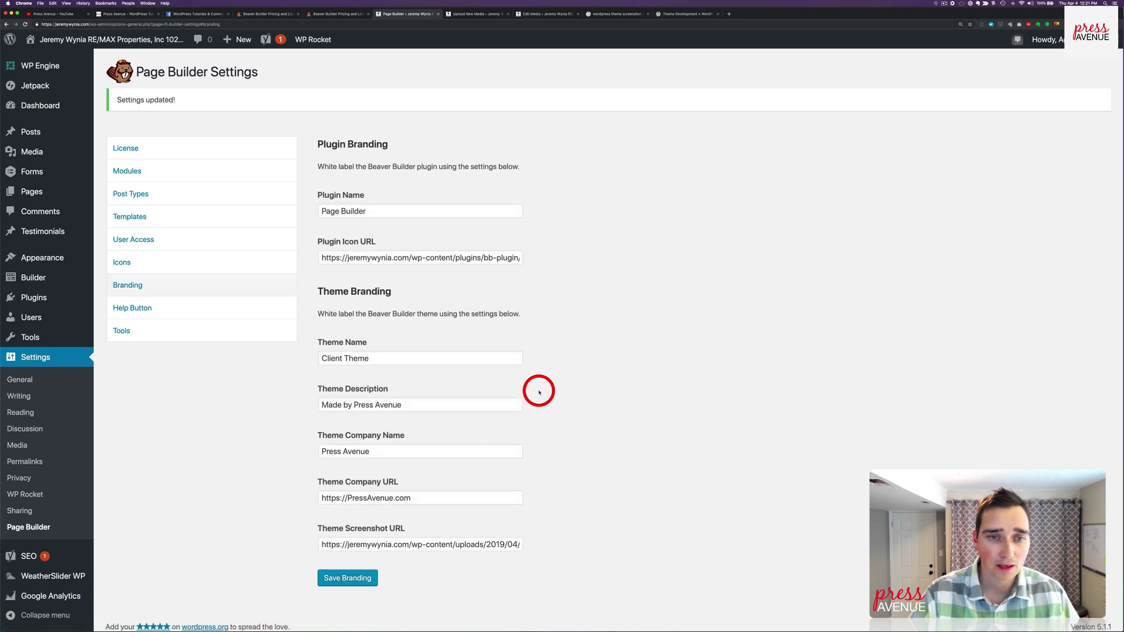
pyautogui.moveTo(80, 266)
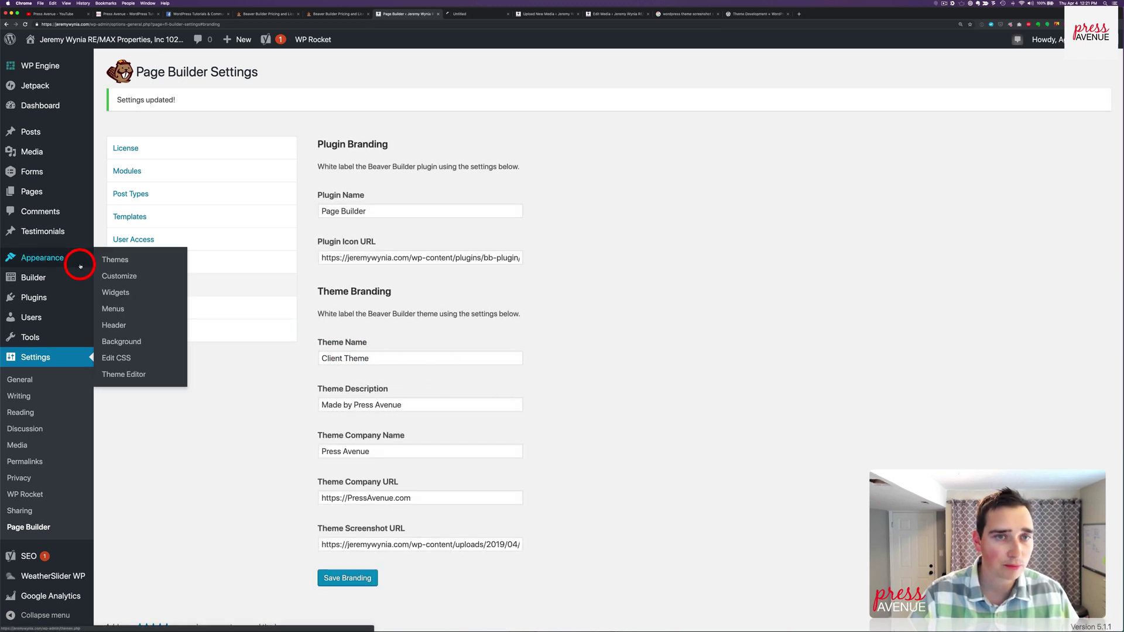
# Close the upload and theme development tabs and confirm Client Theme's new screenshot on the Themes page
pyautogui.click(578, 14)
pyautogui.click(578, 14)
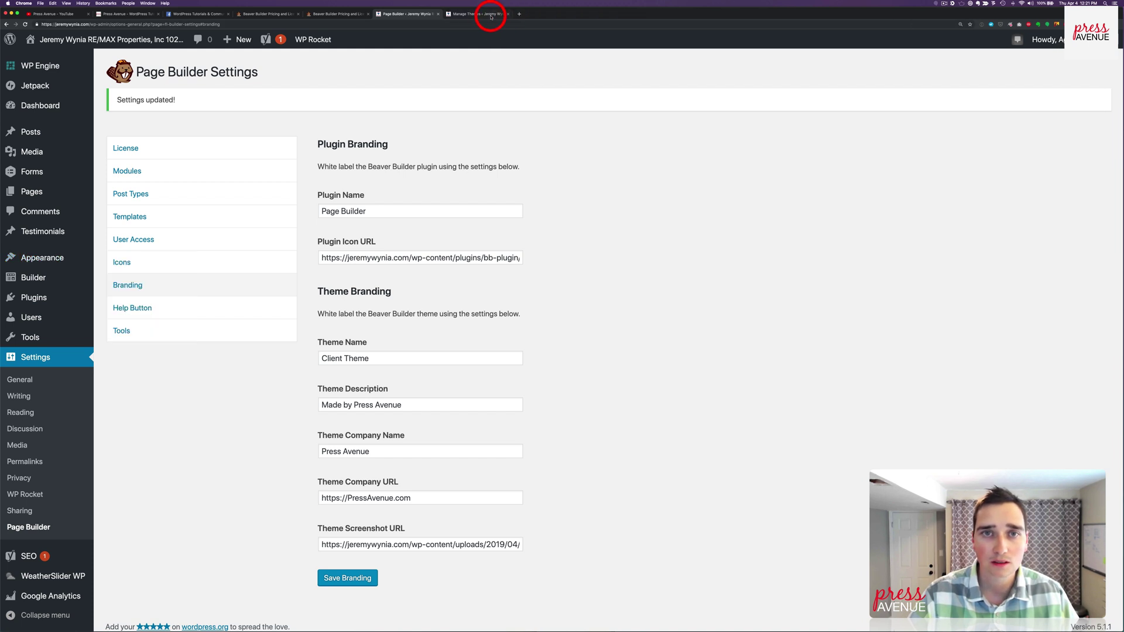
pyautogui.click(489, 14)
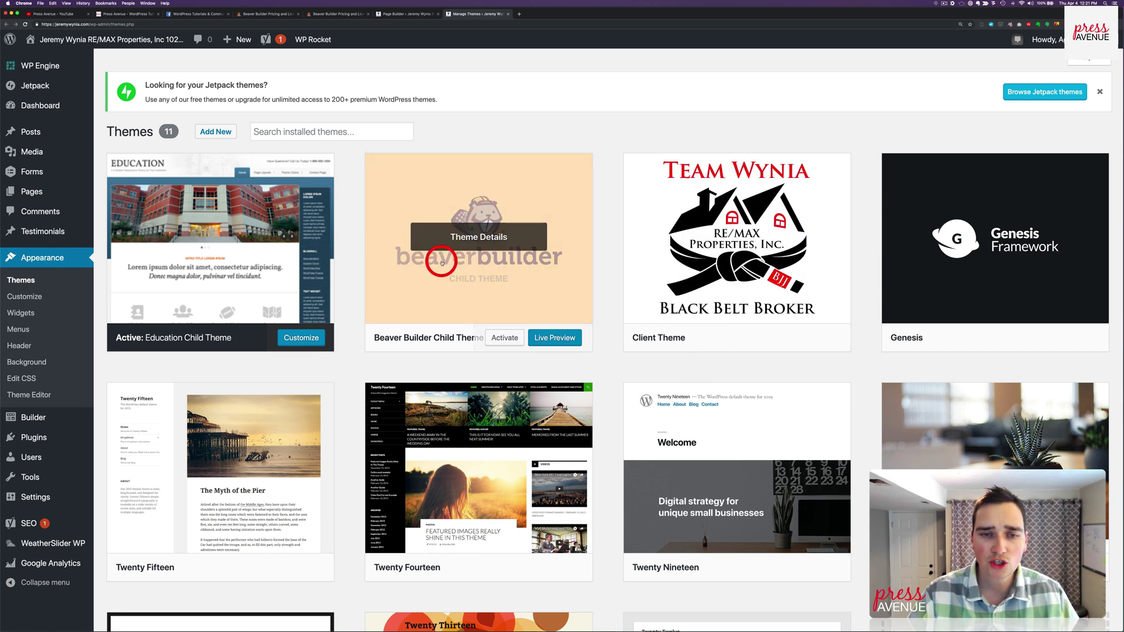
pyautogui.click(417, 14)
pyautogui.scroll(-1, 515, 231)
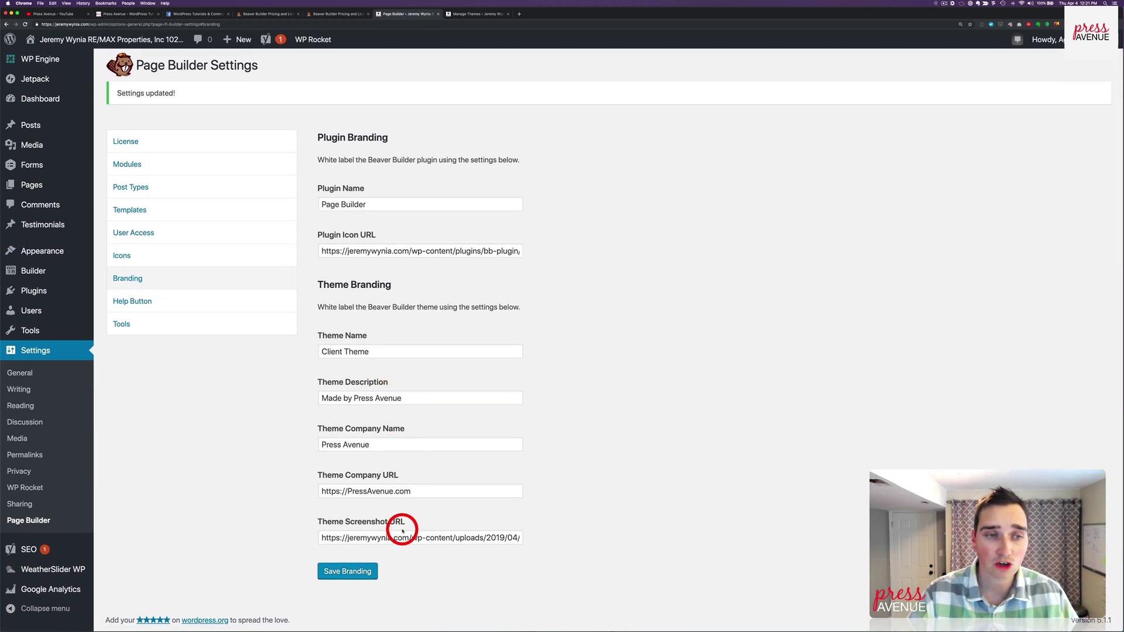
# Save branding again and enable the Help Button so its tour, video and support options show
pyautogui.click(347, 577)
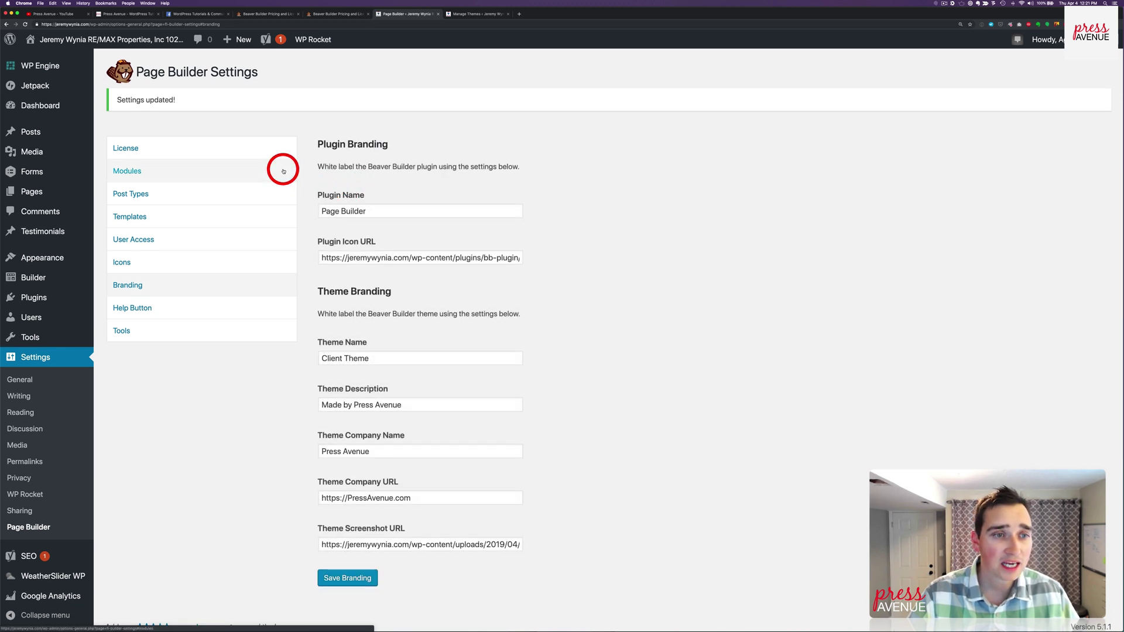
pyautogui.click(163, 311)
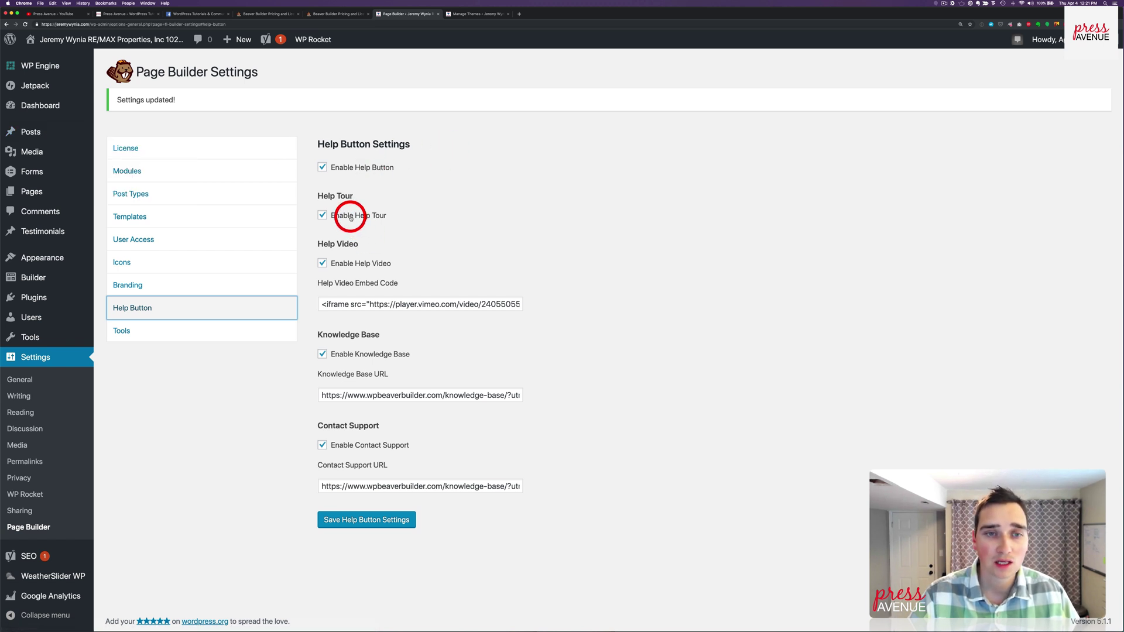
pyautogui.click(352, 170)
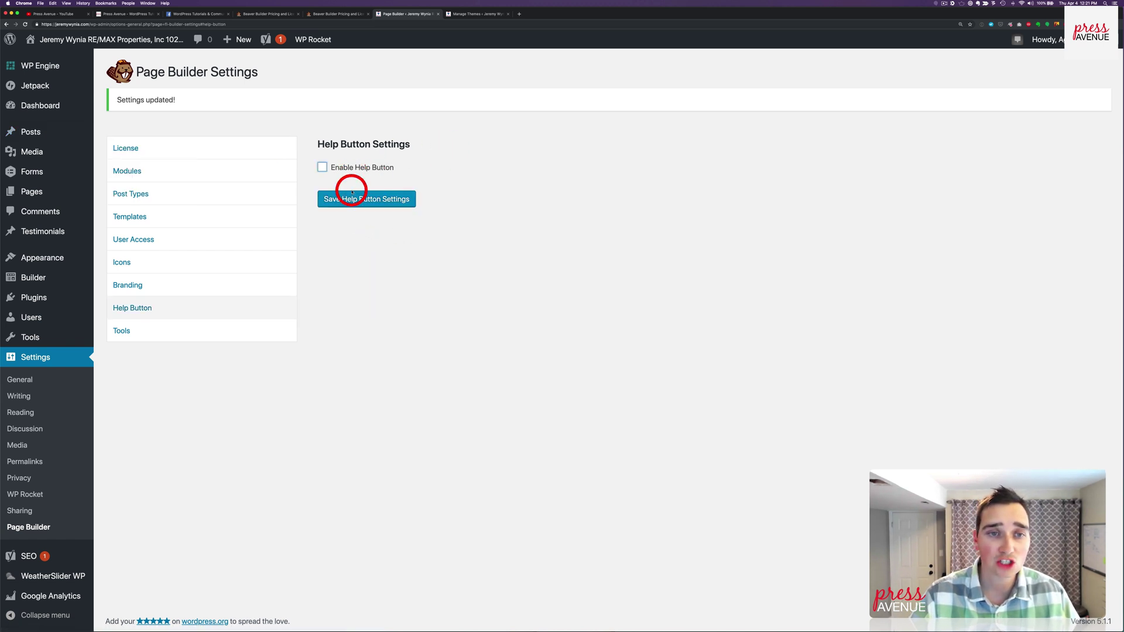
pyautogui.click(351, 172)
pyautogui.click(349, 216)
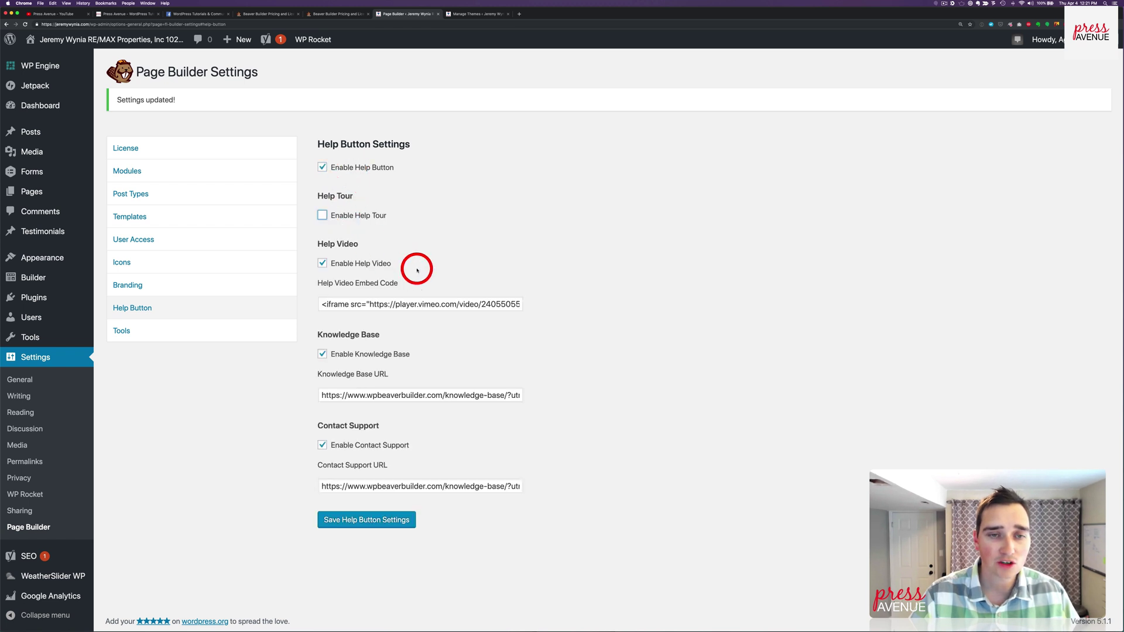
pyautogui.click(362, 169)
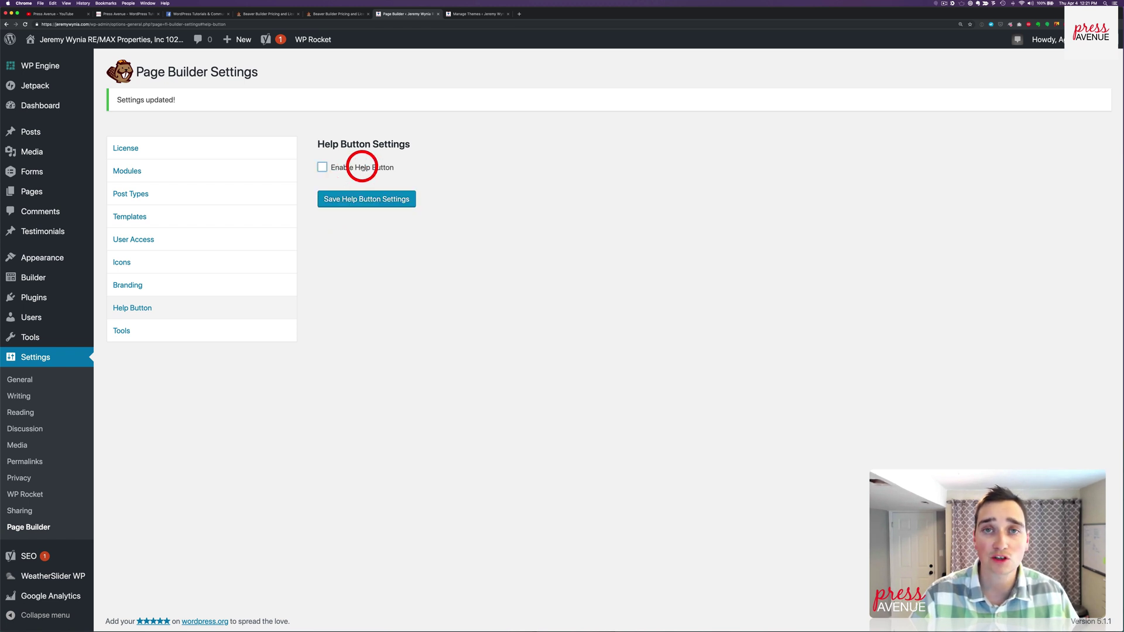
pyautogui.click(363, 168)
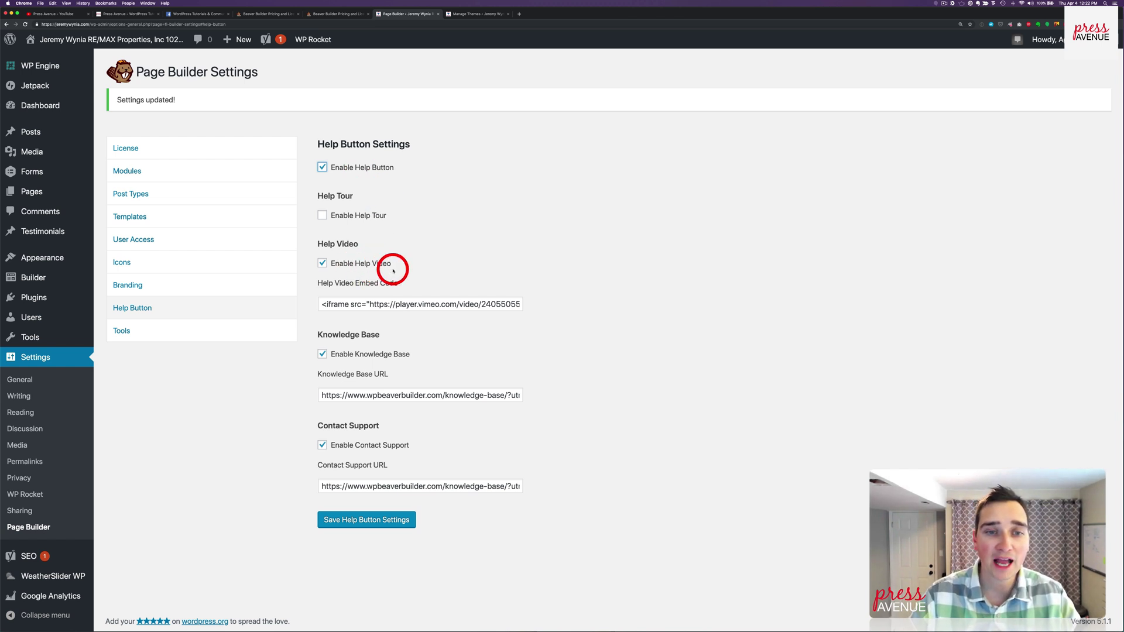
# Select the Vimeo video address inside the Help Video Embed Code field
pyautogui.moveTo(373, 305); pyautogui.dragTo(324, 306)
pyautogui.click(444, 307)
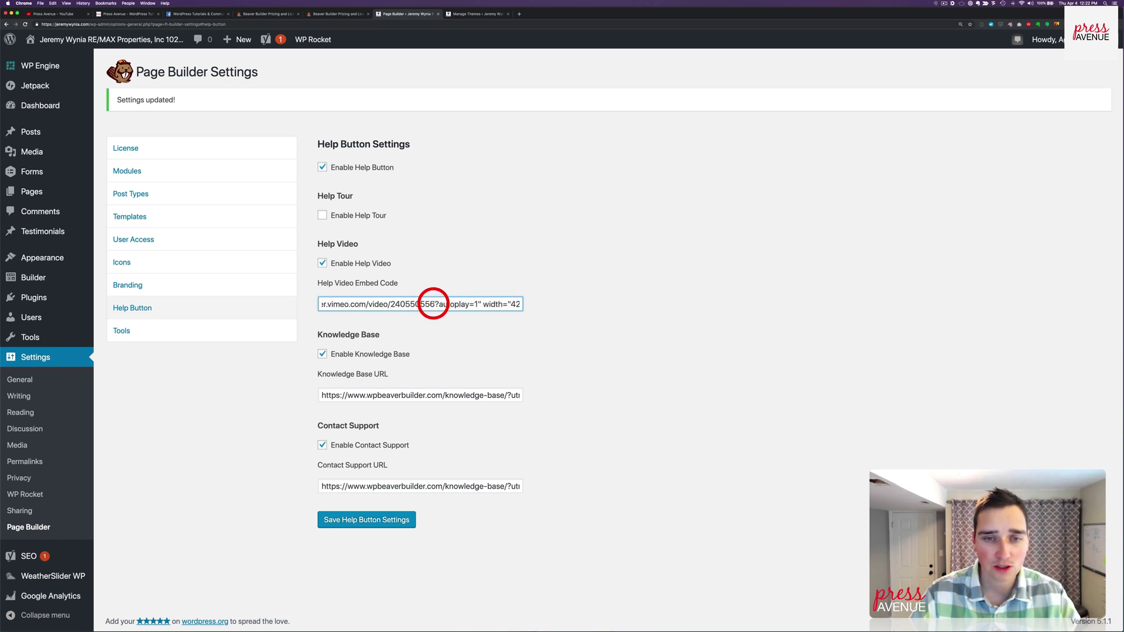
pyautogui.moveTo(434, 306); pyautogui.dragTo(343, 304)
pyautogui.press('super+c')
pyautogui.press('super+t')
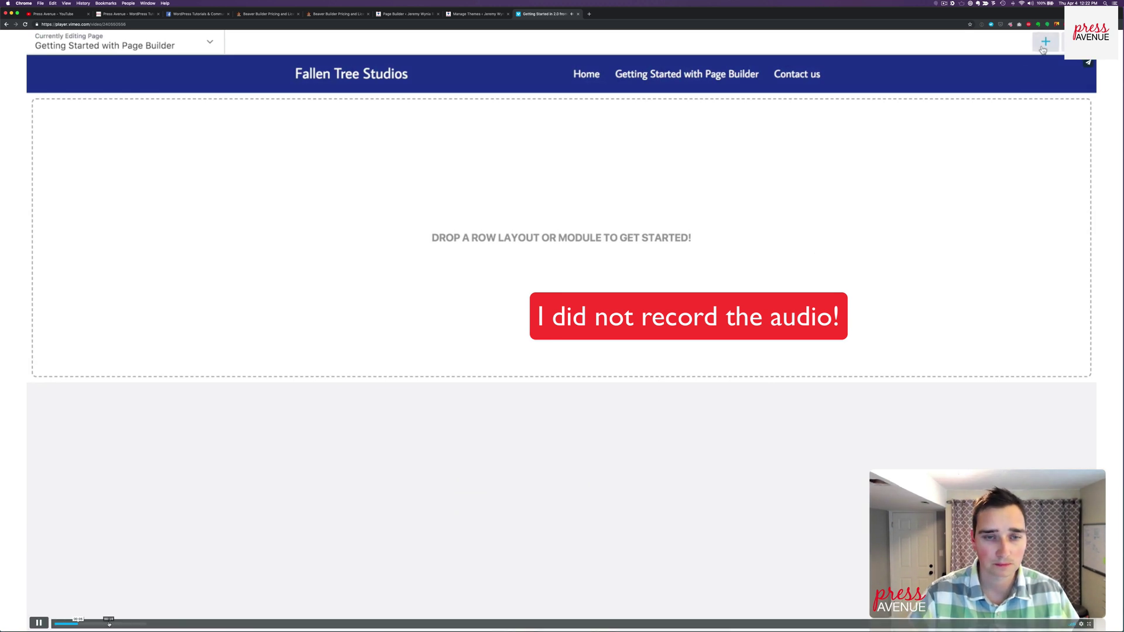
pyautogui.click(109, 624)
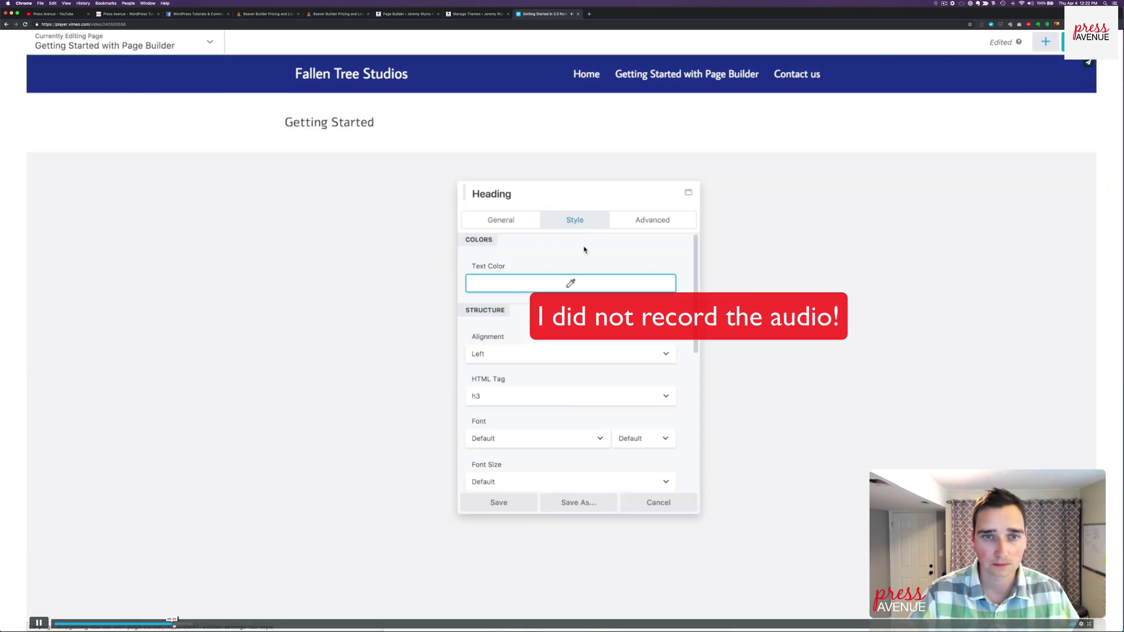
pyautogui.click(305, 623)
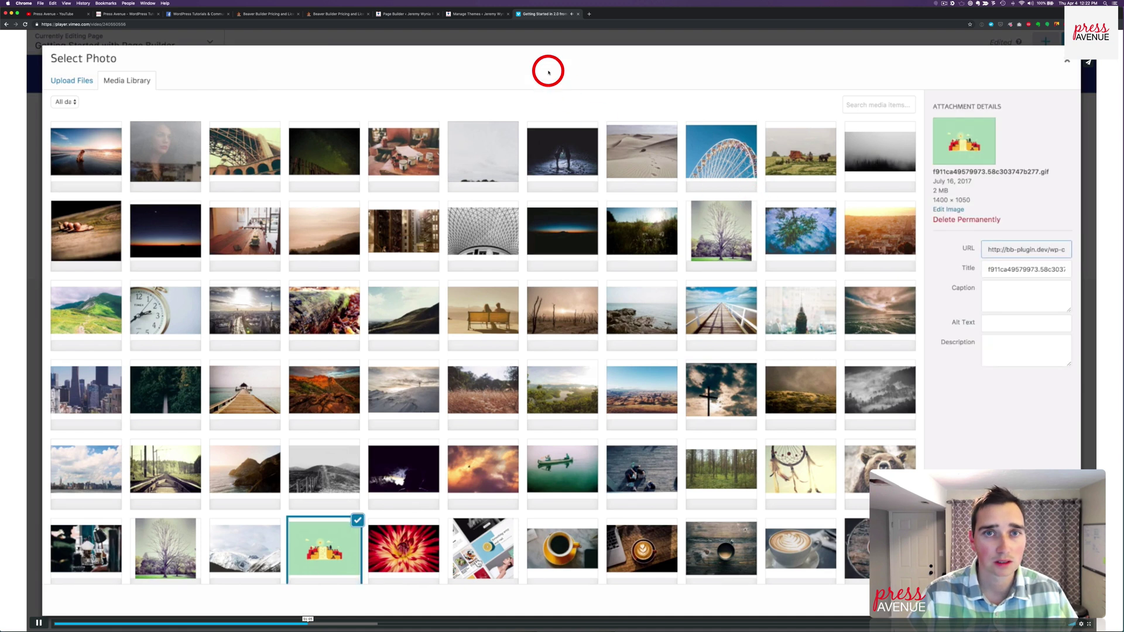
# Close the help video tab and select the whole Knowledge Base URL
pyautogui.click(578, 14)
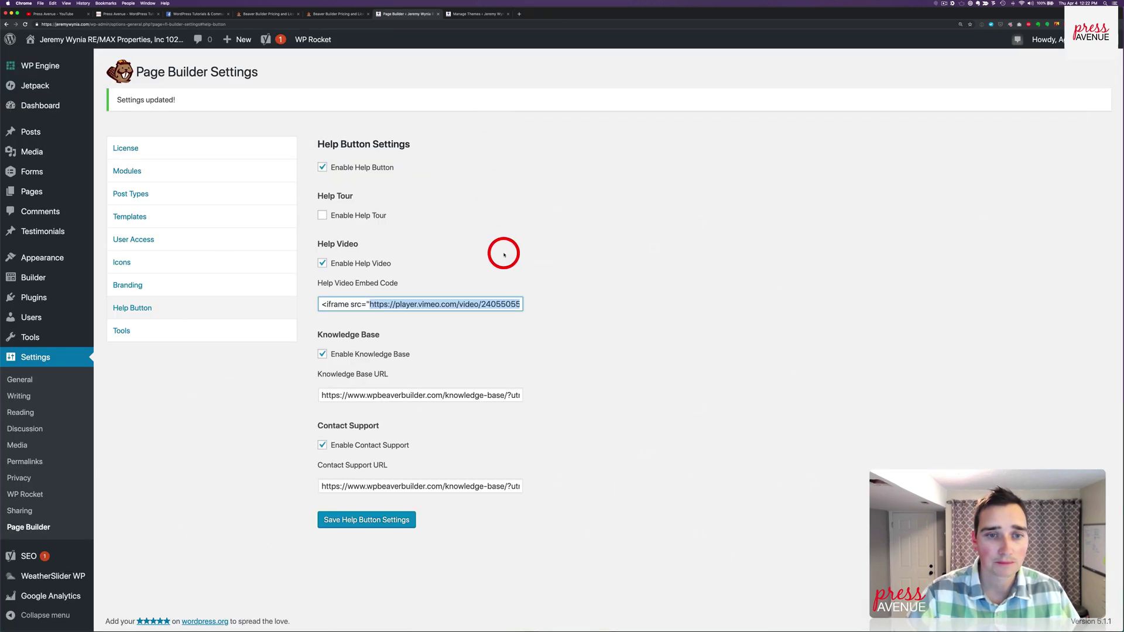
pyautogui.click(388, 303)
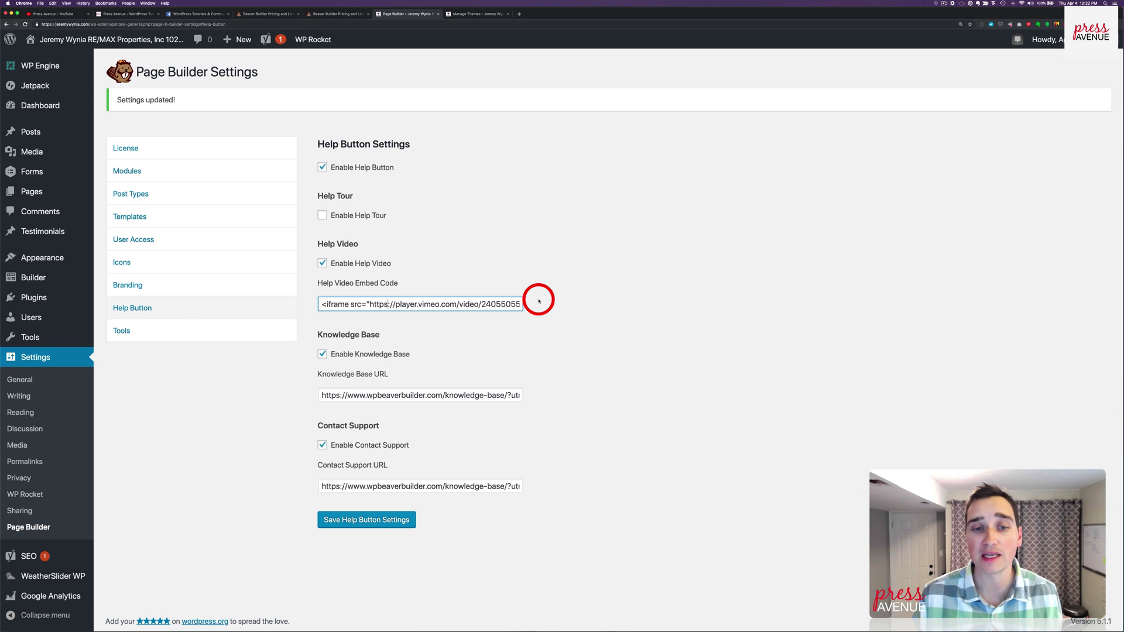
pyautogui.click(398, 394)
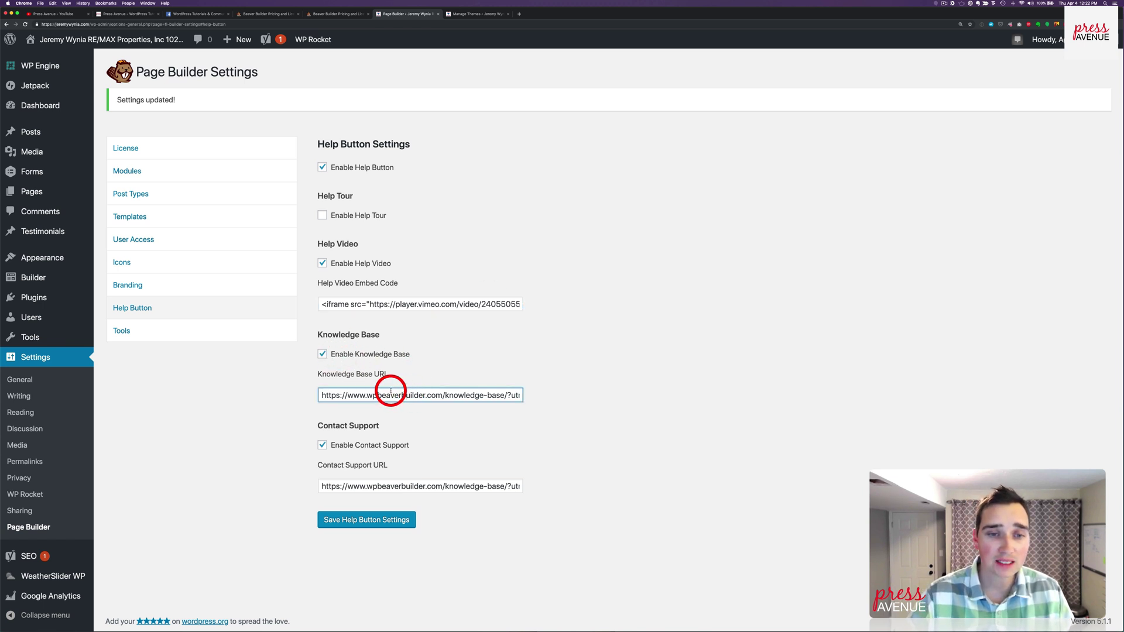
pyautogui.moveTo(345, 395); pyautogui.dragTo(435, 395)
pyautogui.tripleClick(468, 396)
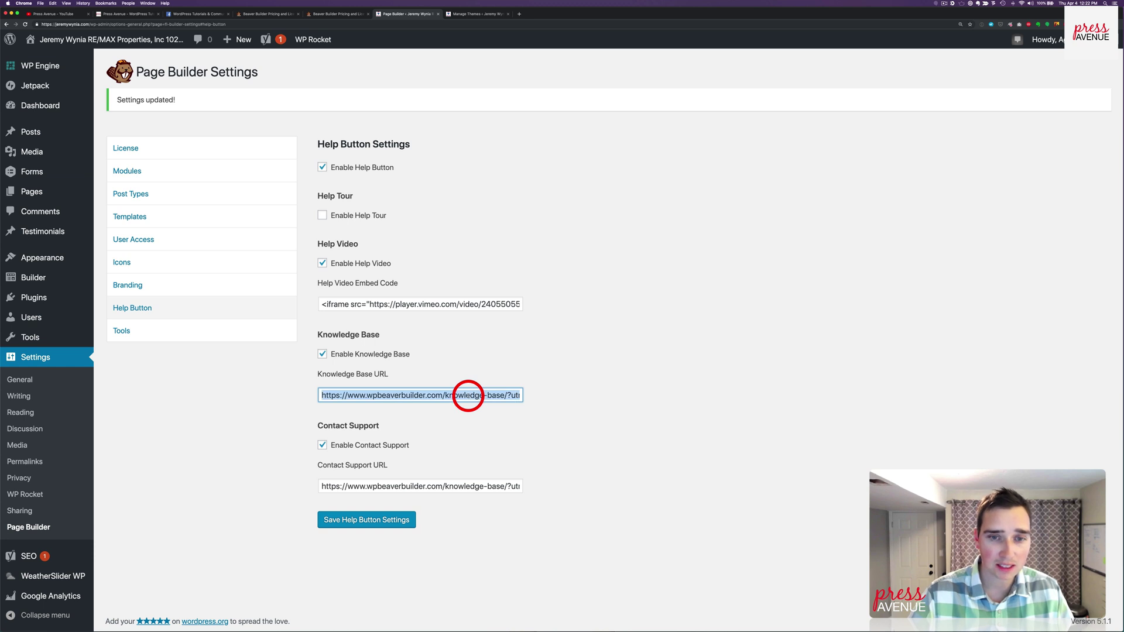
# Open the Knowledge Base URL in a new tab, zoom in, then return to Page Builder settings
pyautogui.press('super+c')
pyautogui.press('super+t')
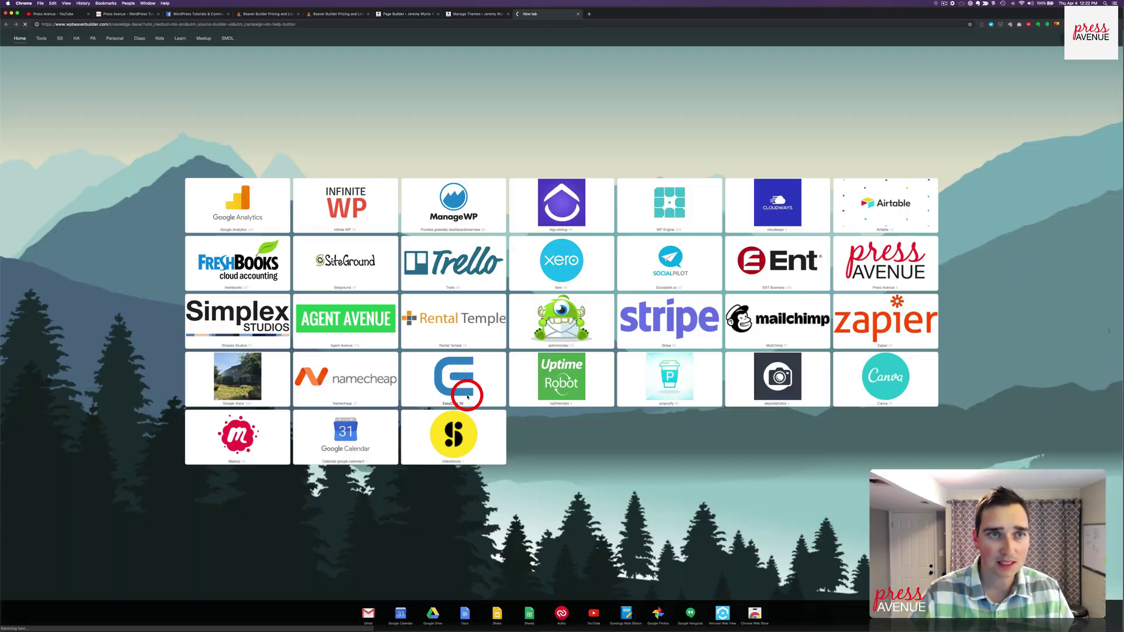
pyautogui.press('super+v')
pyautogui.press('Return')
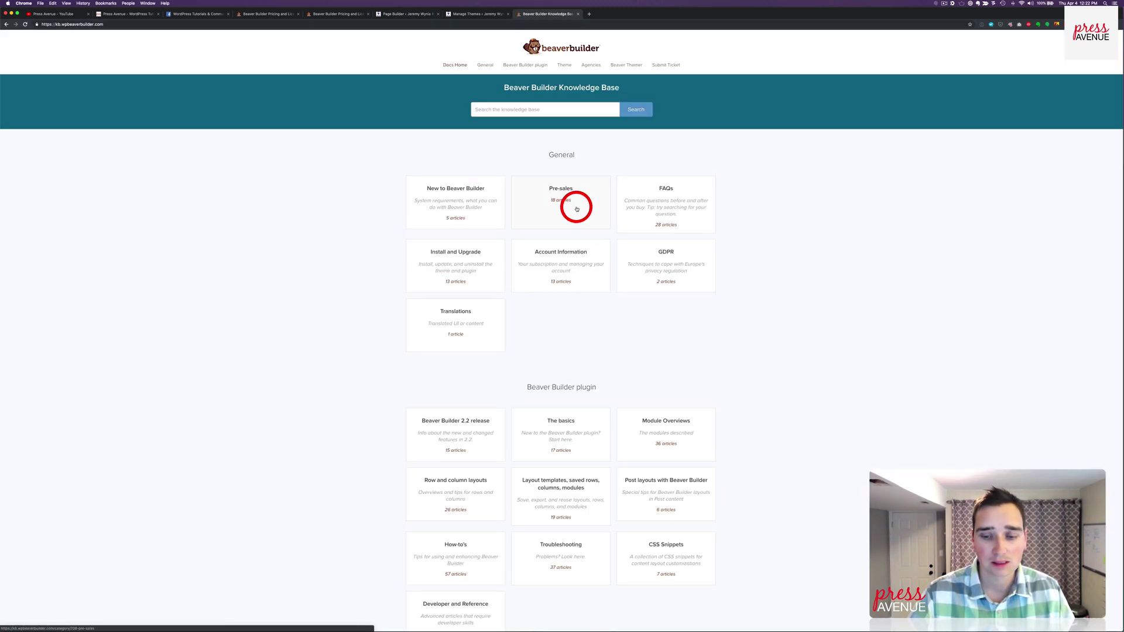
pyautogui.press('super+equal')
pyautogui.press('super+equal')
pyautogui.press('super+equal')
pyautogui.press('super+equal')
pyautogui.press('super+equal')
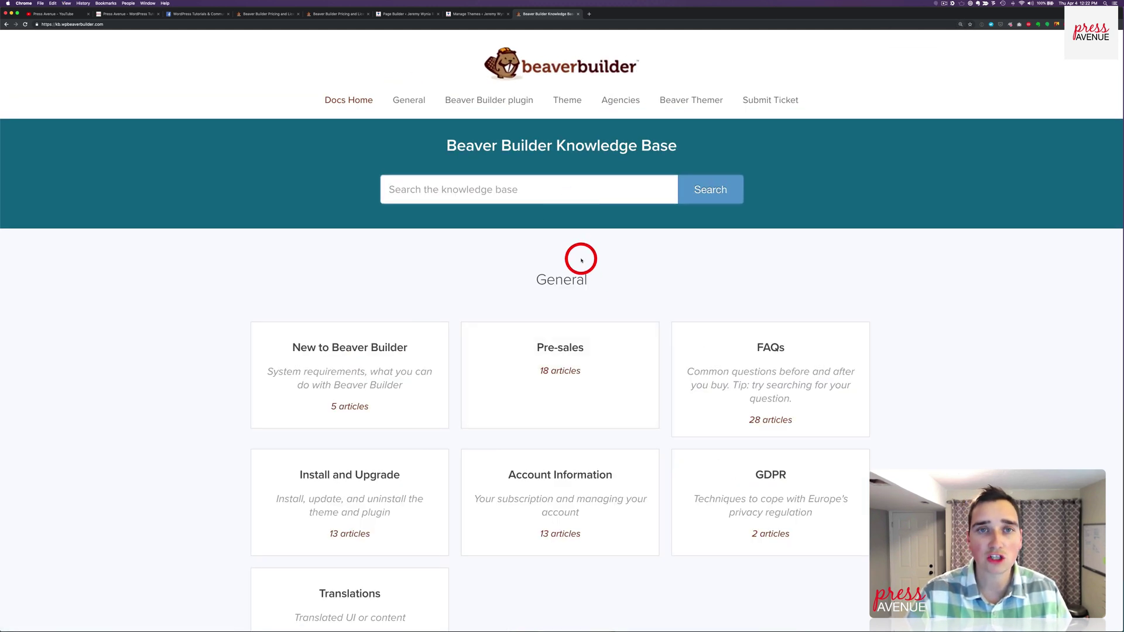
pyautogui.click(404, 13)
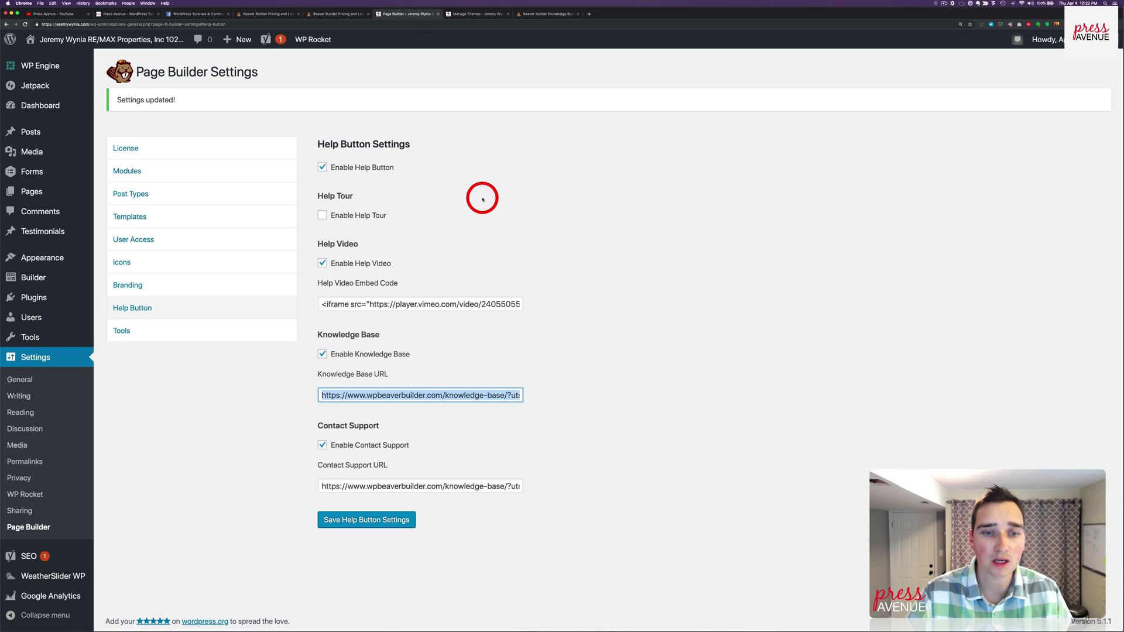
pyautogui.click(331, 426)
pyautogui.click(409, 485)
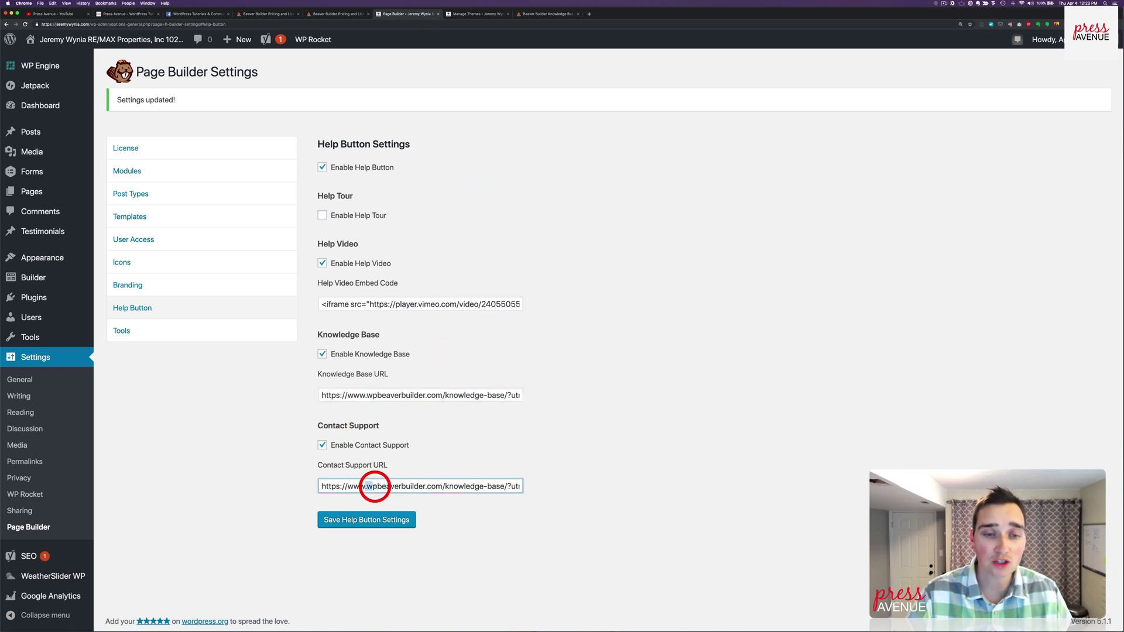
pyautogui.doubleClick(385, 486)
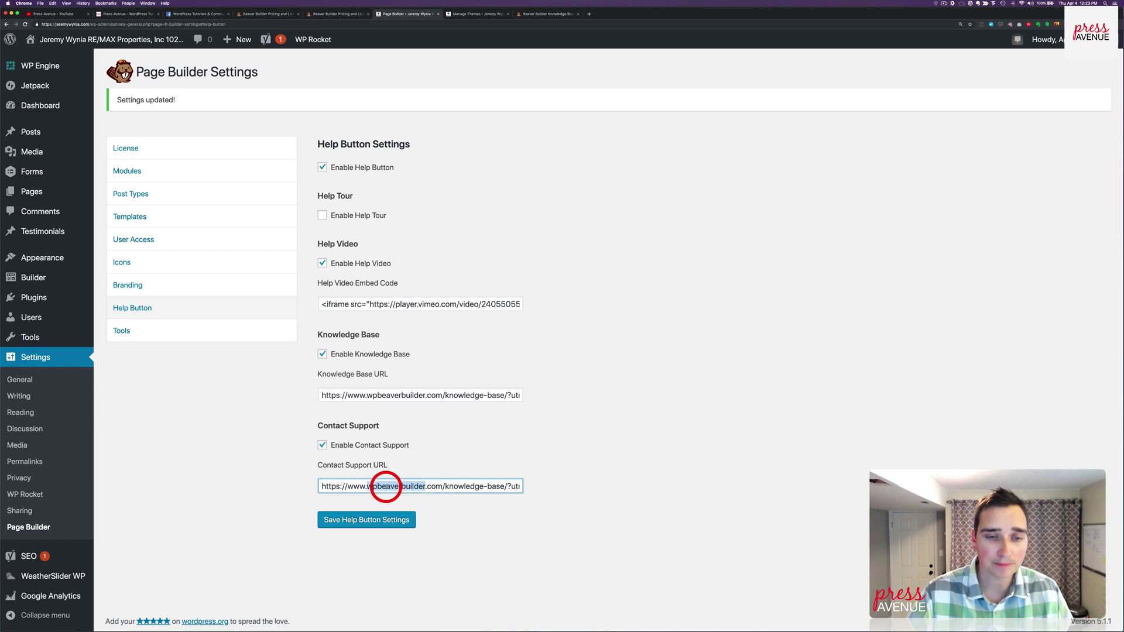
pyautogui.write('pressav')
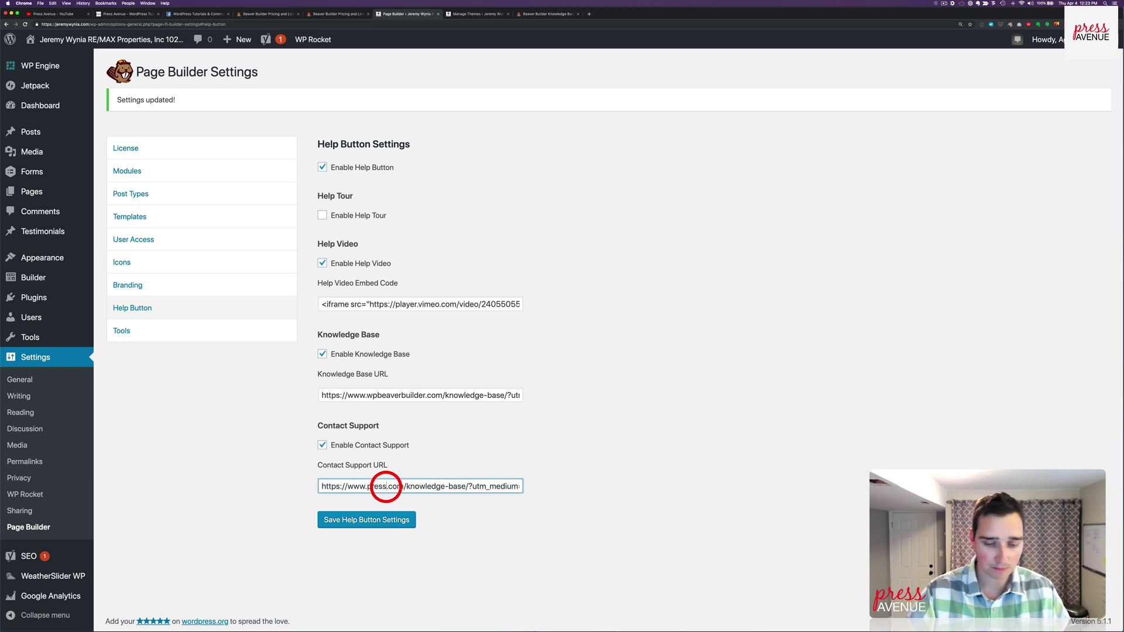
pyautogui.write('enue')
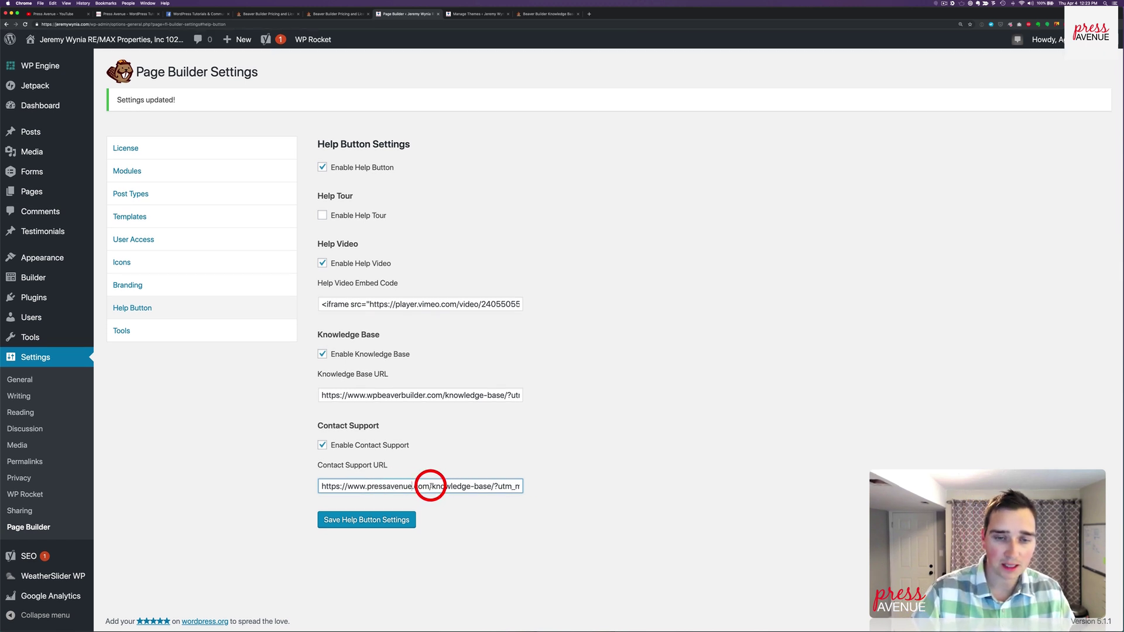
pyautogui.moveTo(432, 486); pyautogui.dragTo(494, 517)
pyautogui.write('contac')
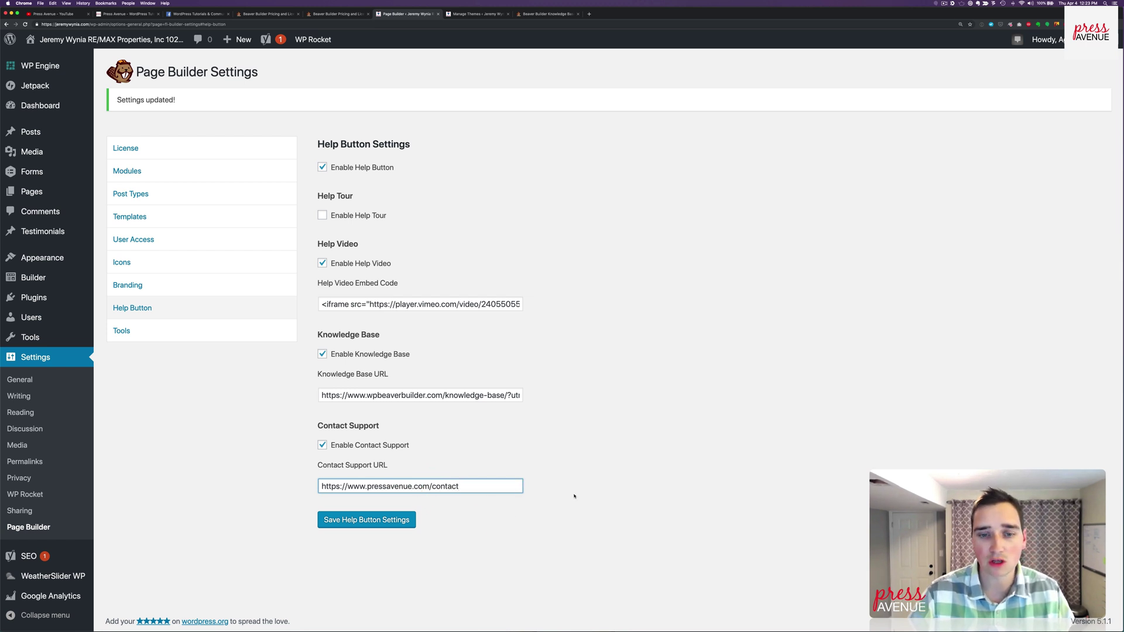
pyautogui.click(574, 496)
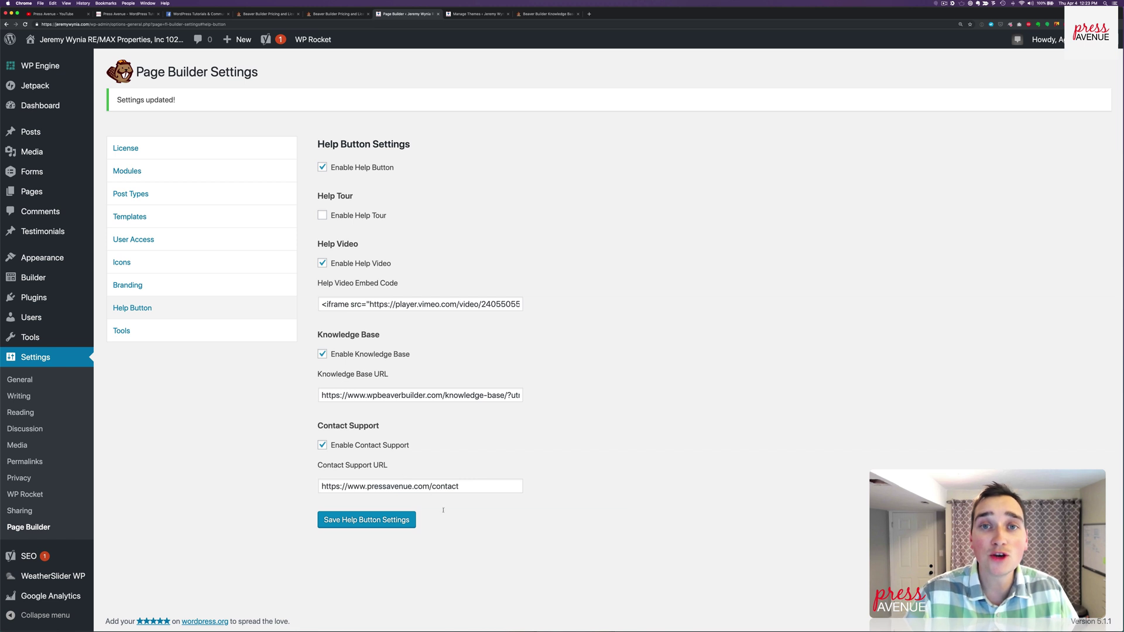
pyautogui.click(451, 485)
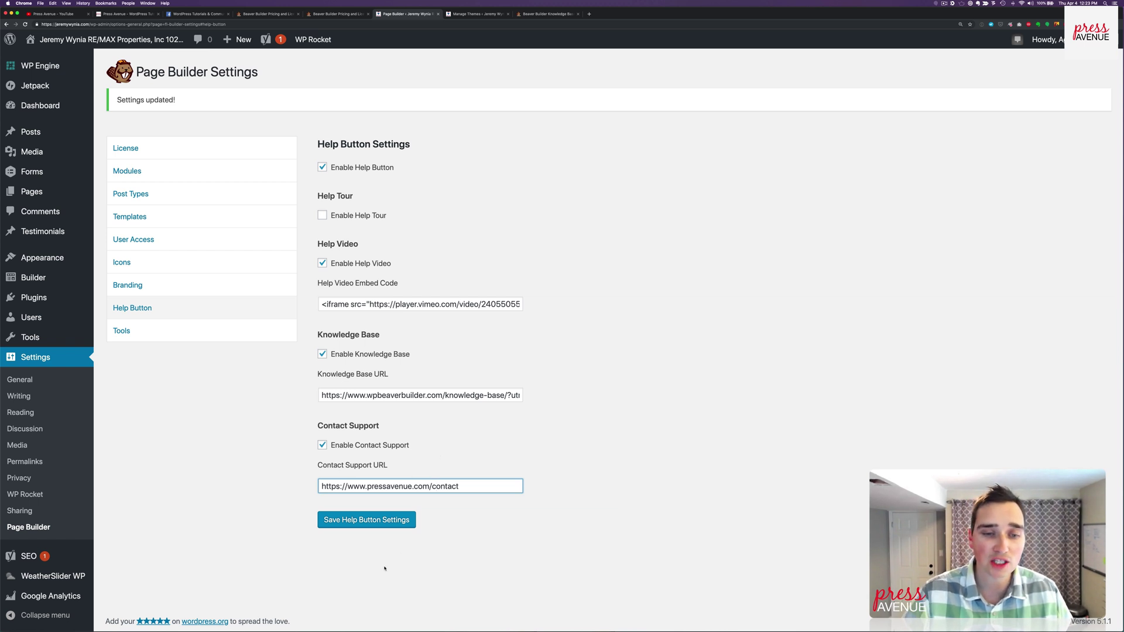
pyautogui.click(358, 520)
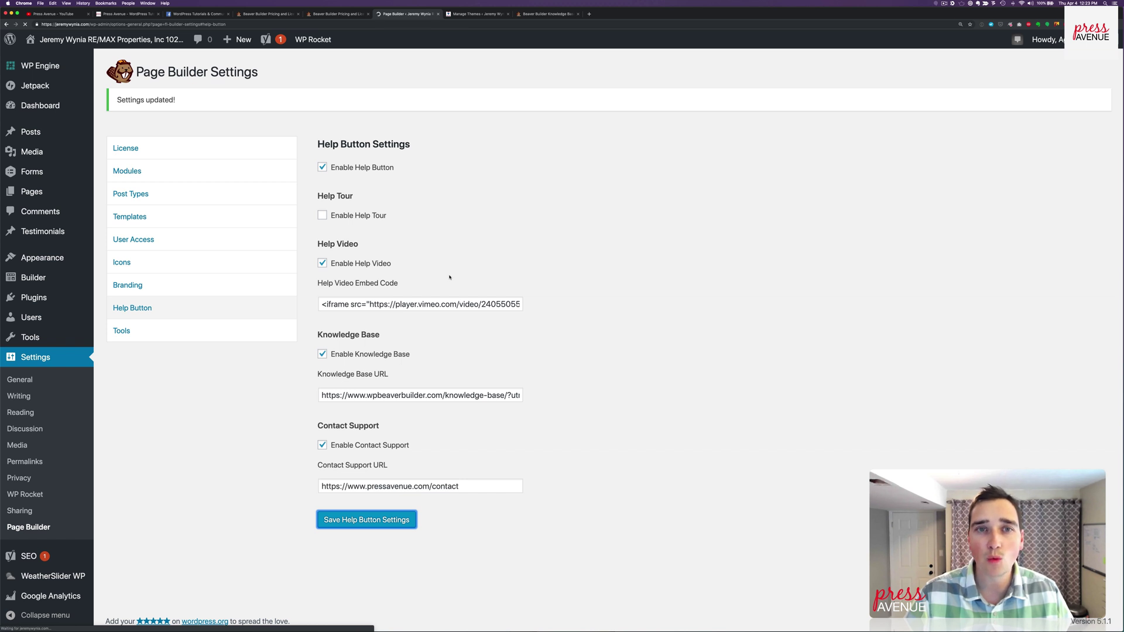
# Move through Tools and Help Button to the Branding tab showing 'Page Builder' and 'Client Theme'
pyautogui.click(266, 334)
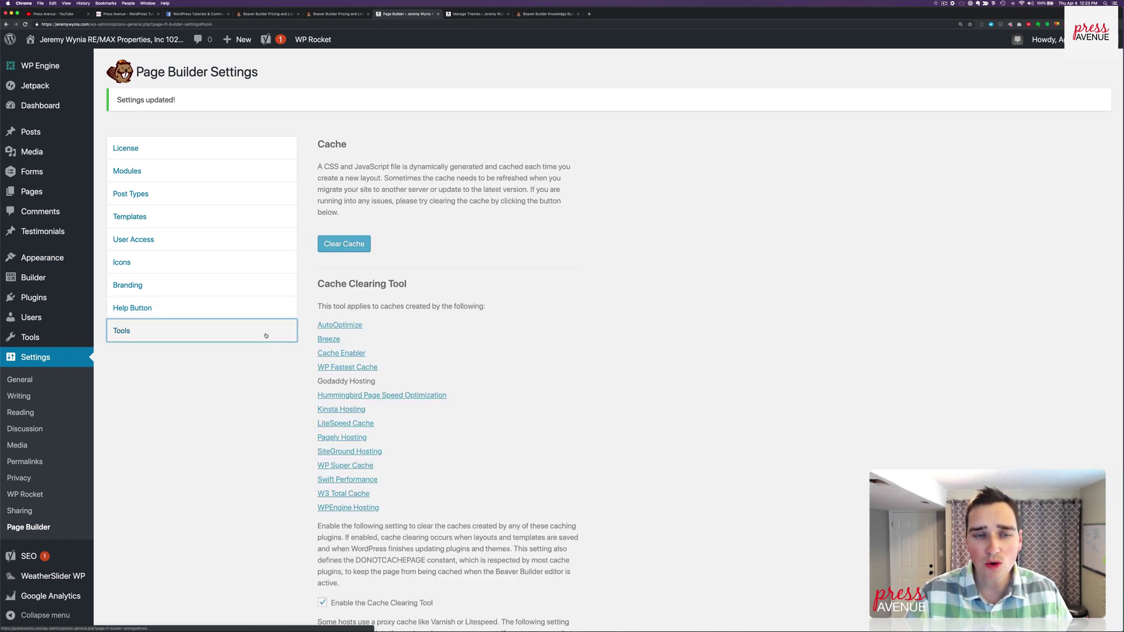
pyautogui.click(248, 305)
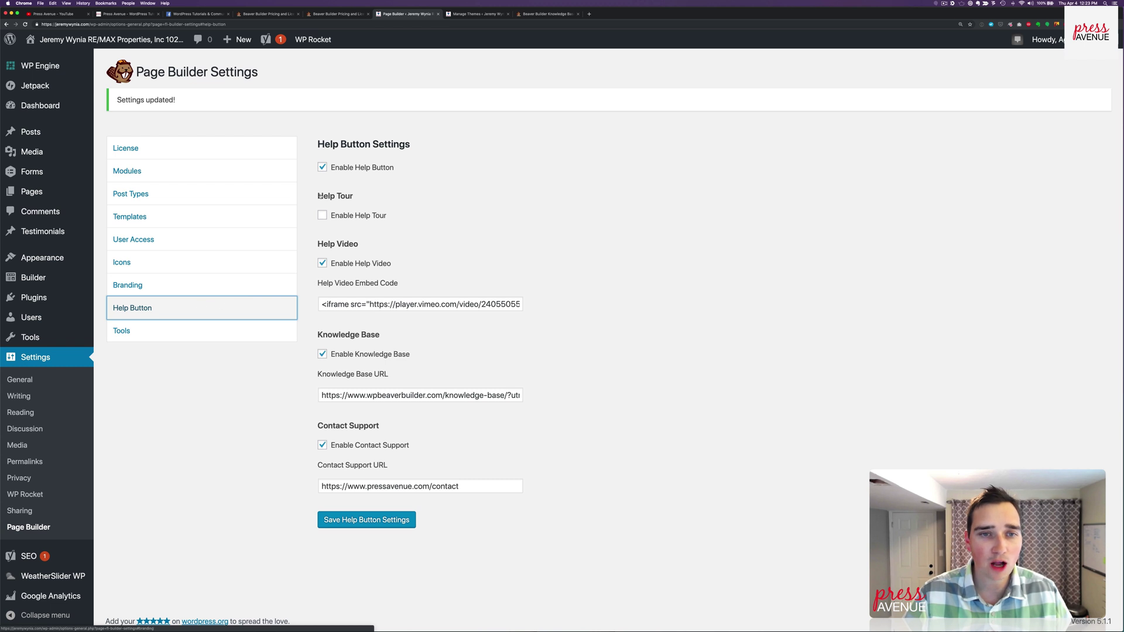
pyautogui.click(238, 291)
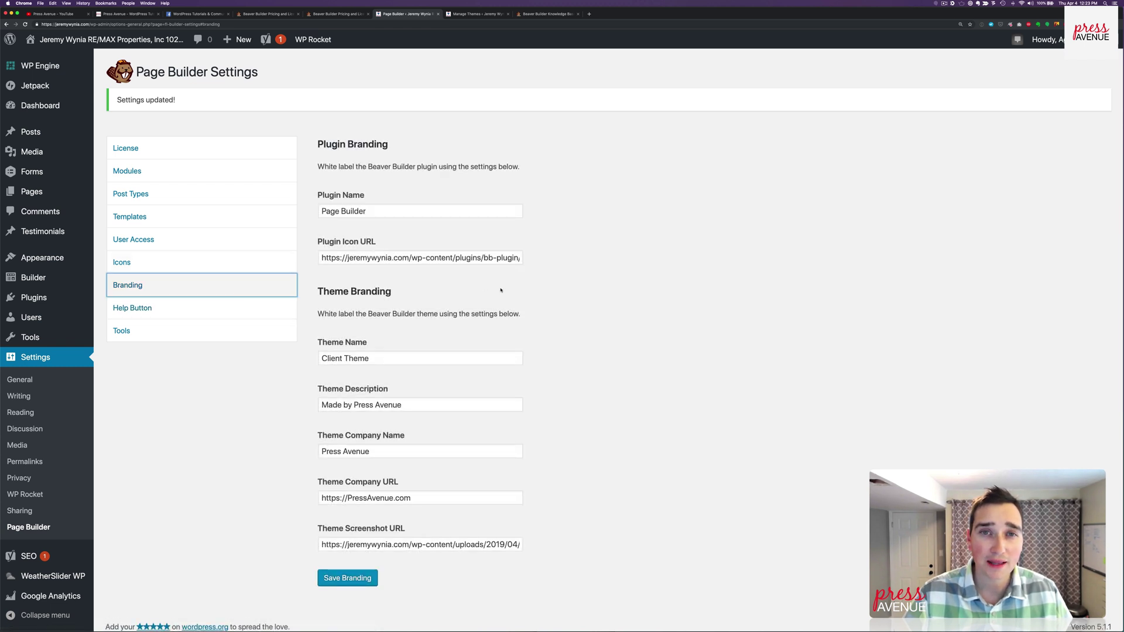